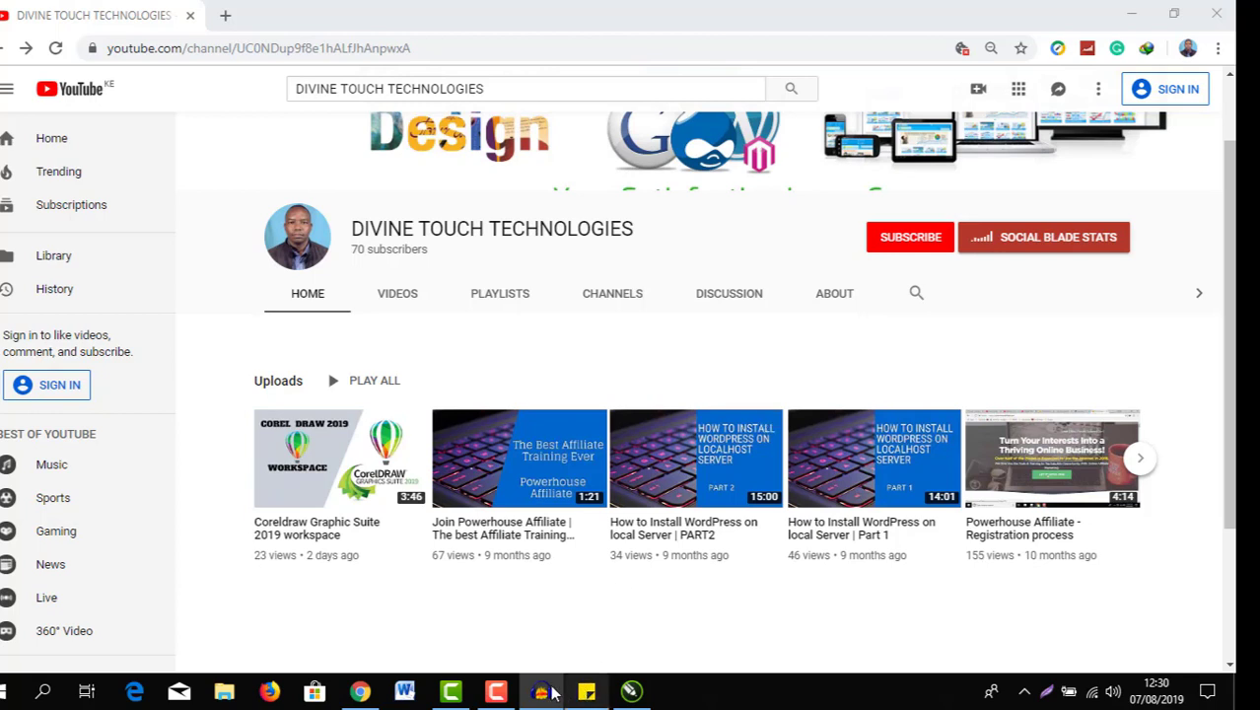
Step: Switch to CorelDRAW and review the Toolbox, Pick Tools, freehand pick and Free transform tools pages of toolbox.cdr
left_click(632, 692)
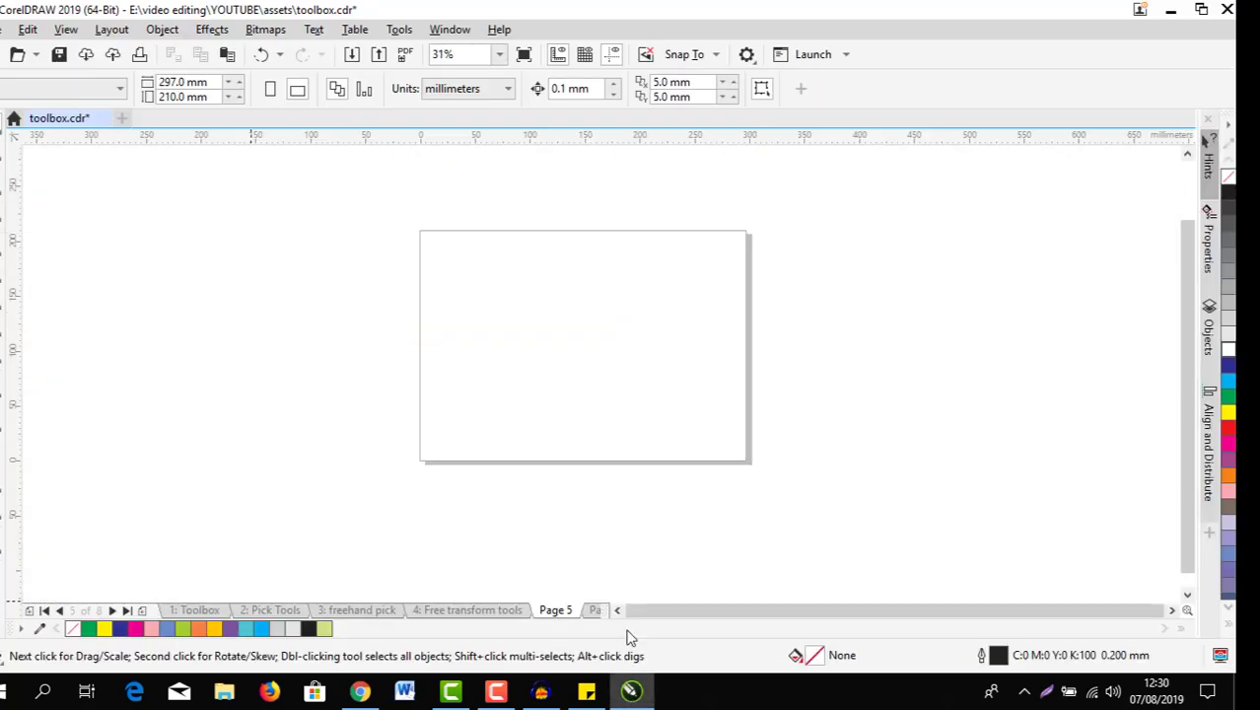
left_click(193, 611)
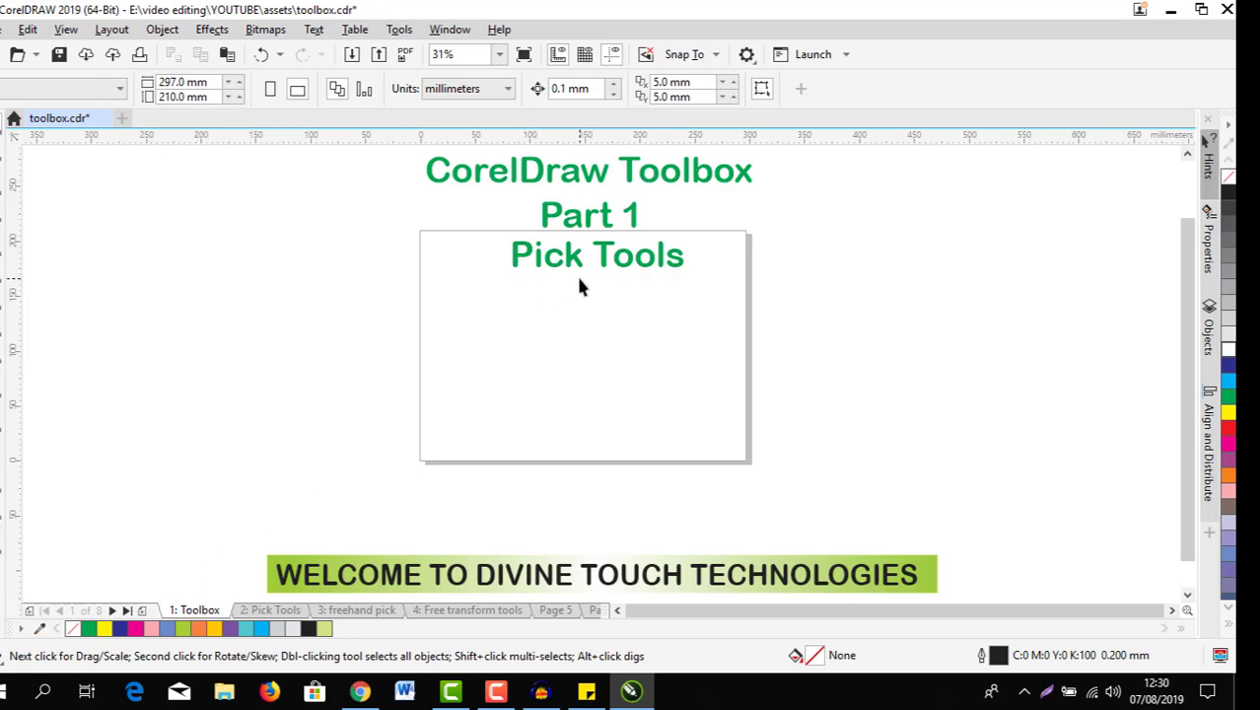
left_click(253, 613)
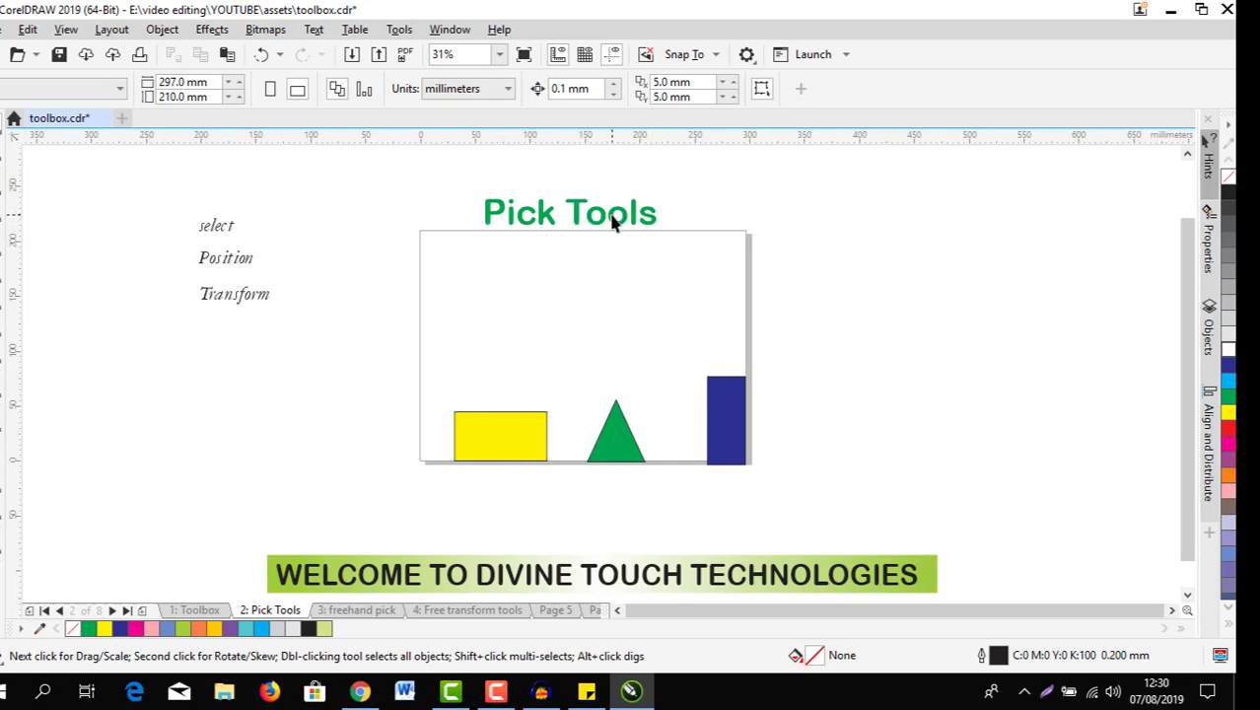
left_click(359, 613)
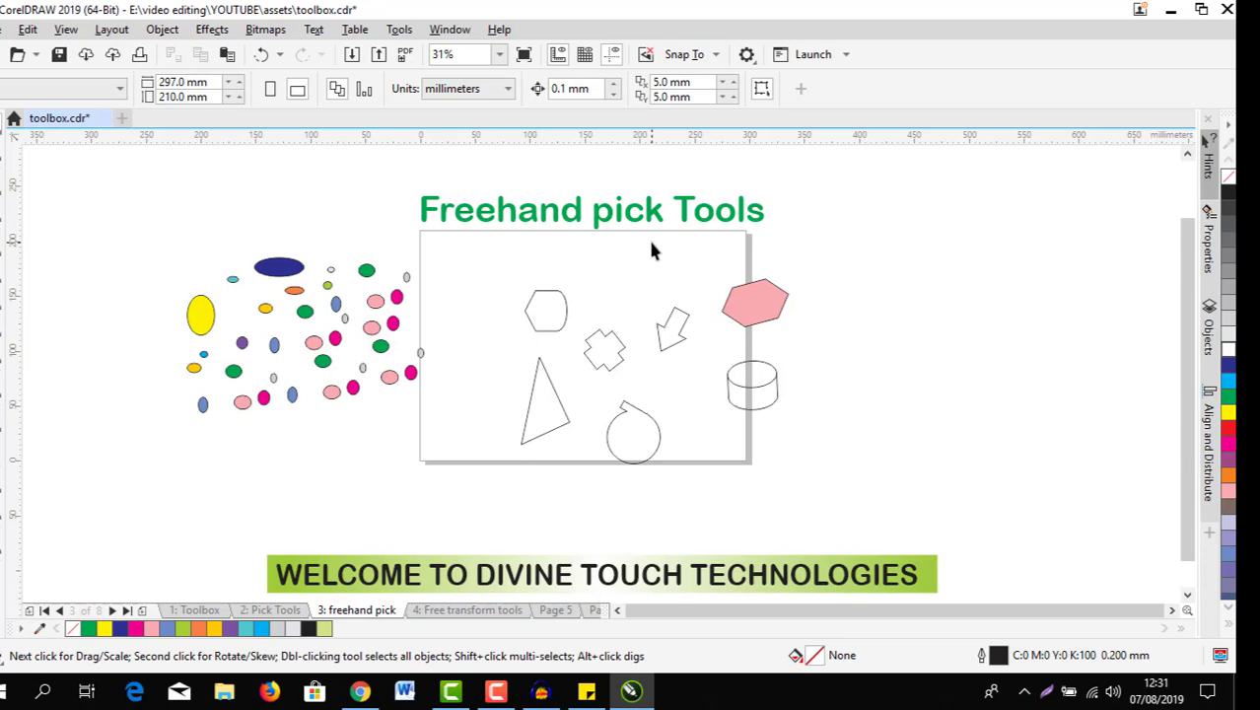
left_click(434, 611)
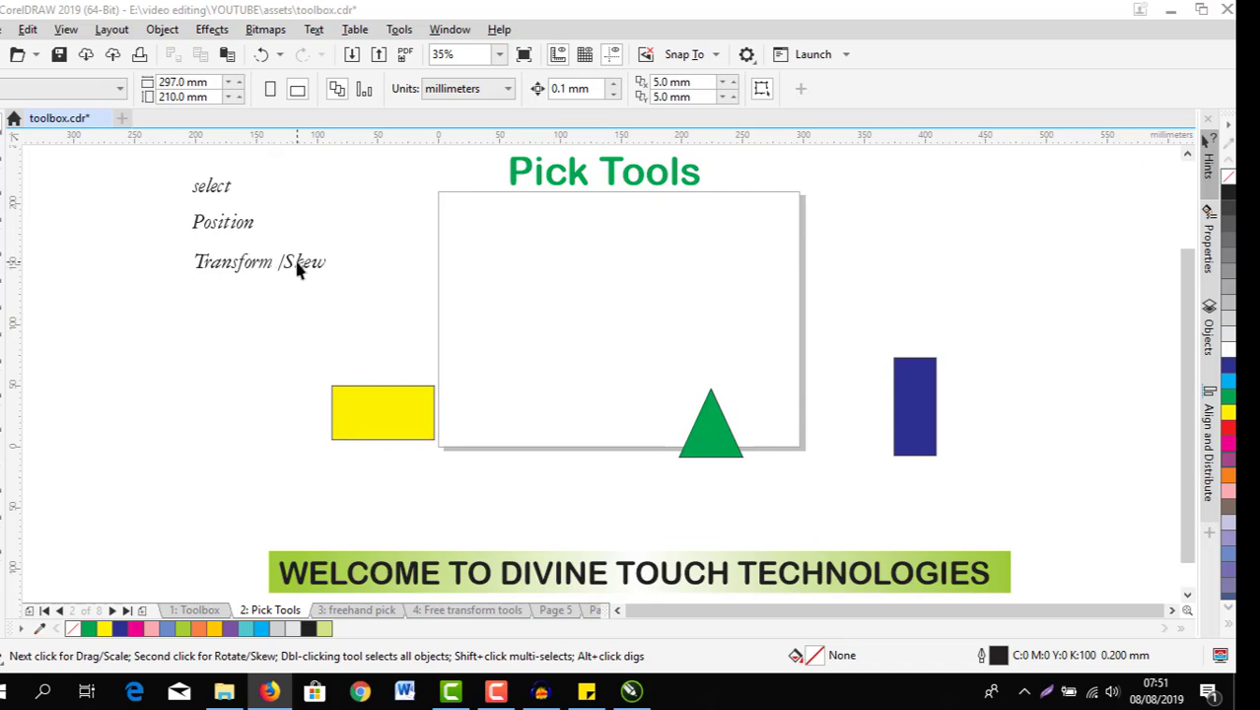
Step: On the Pick Tools page, move the yellow rectangle up and away from the page to about X -139 mm, Y 70 mm, and deselect it
left_click(274, 395)
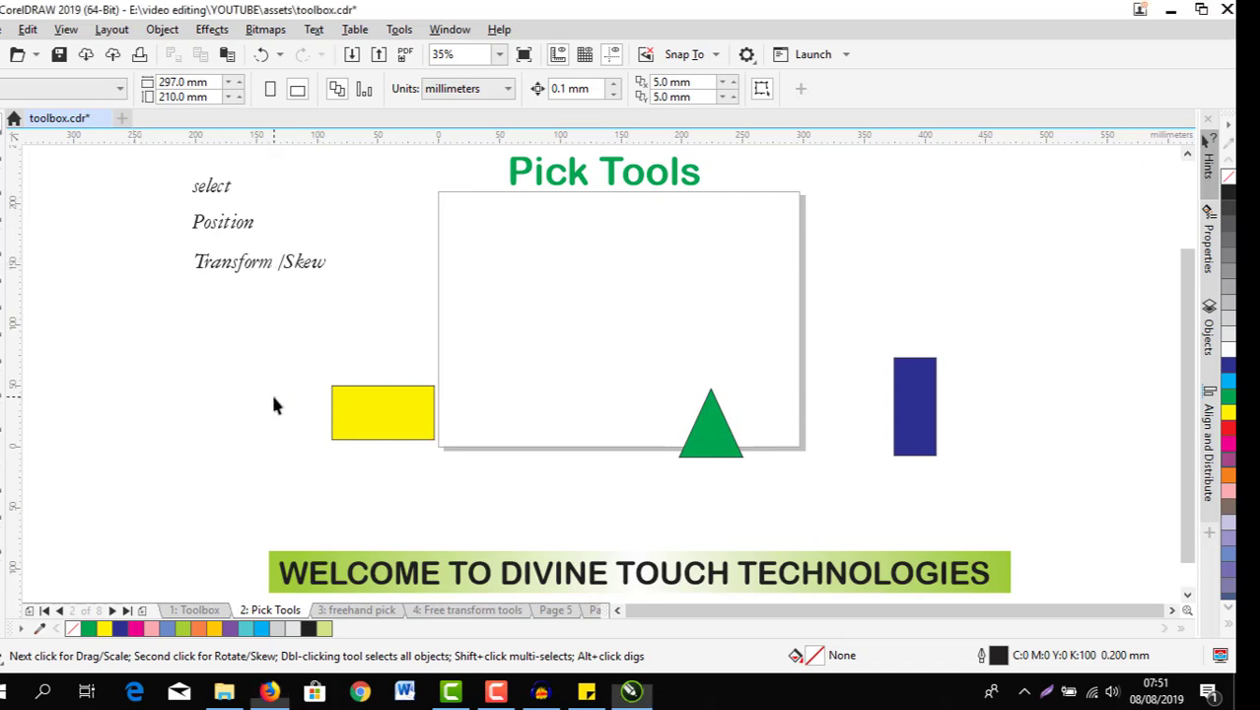
left_click(352, 408)
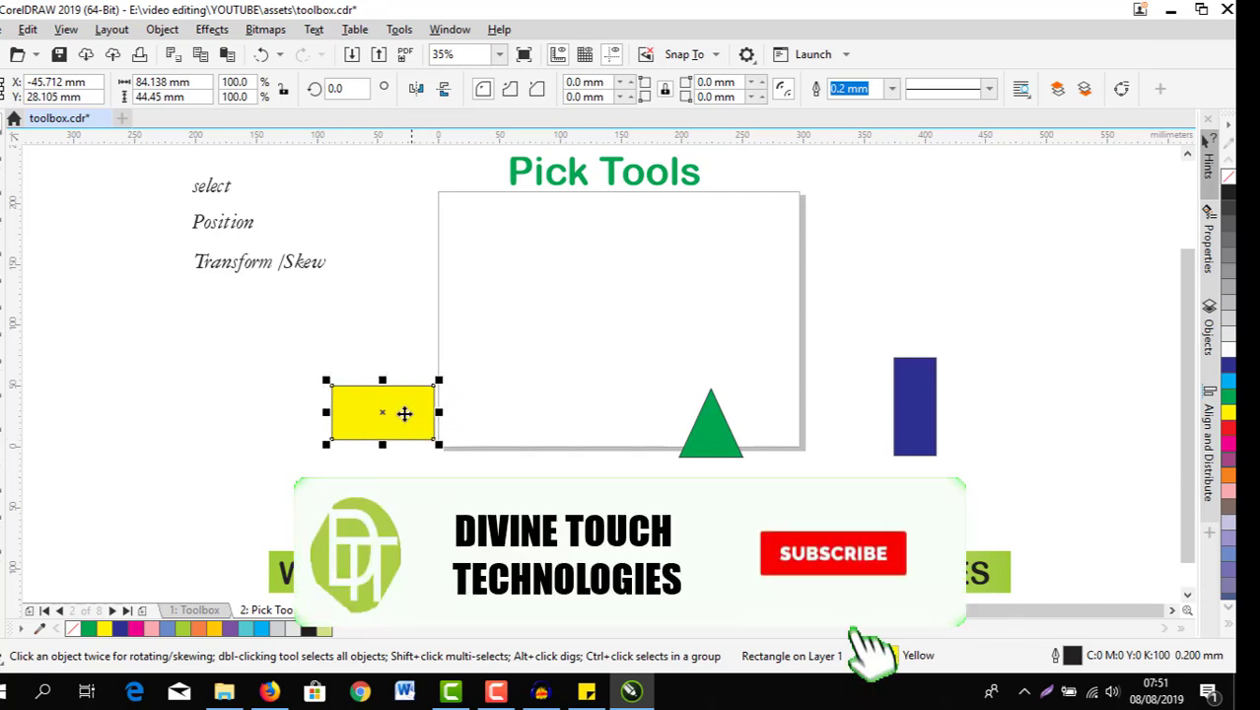
scroll(356, 426, "up", 3)
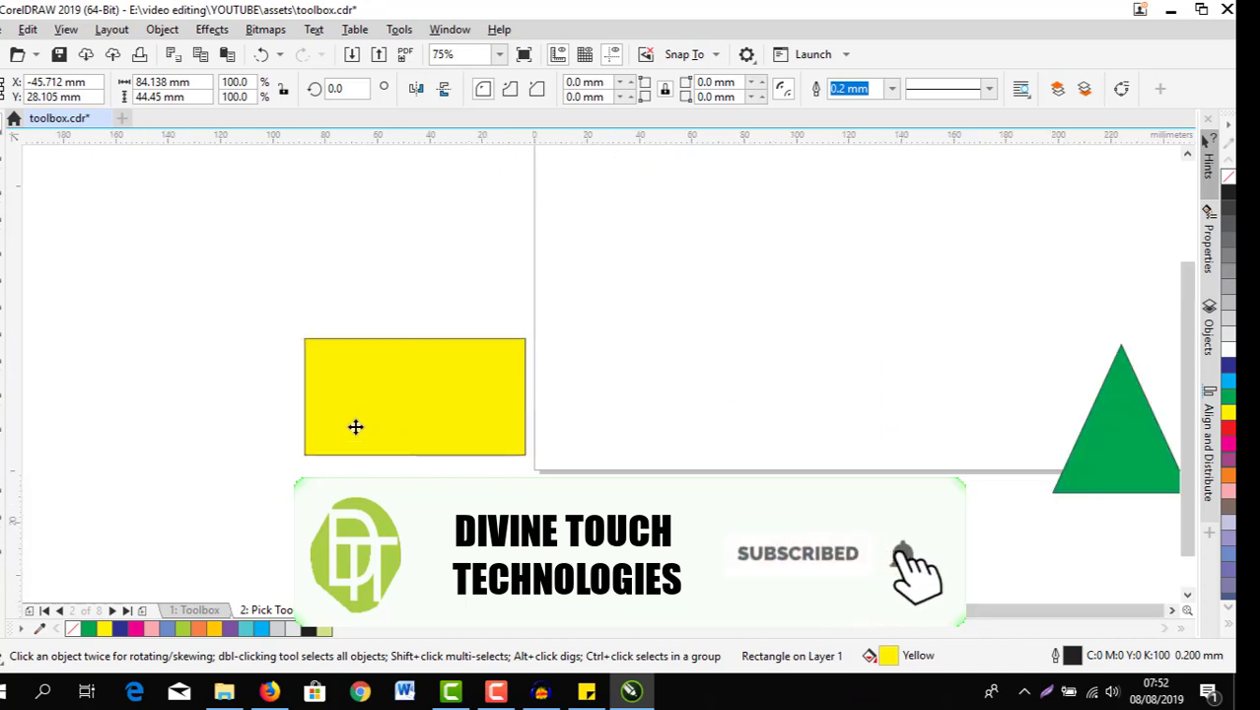
scroll(356, 426, "down", 3)
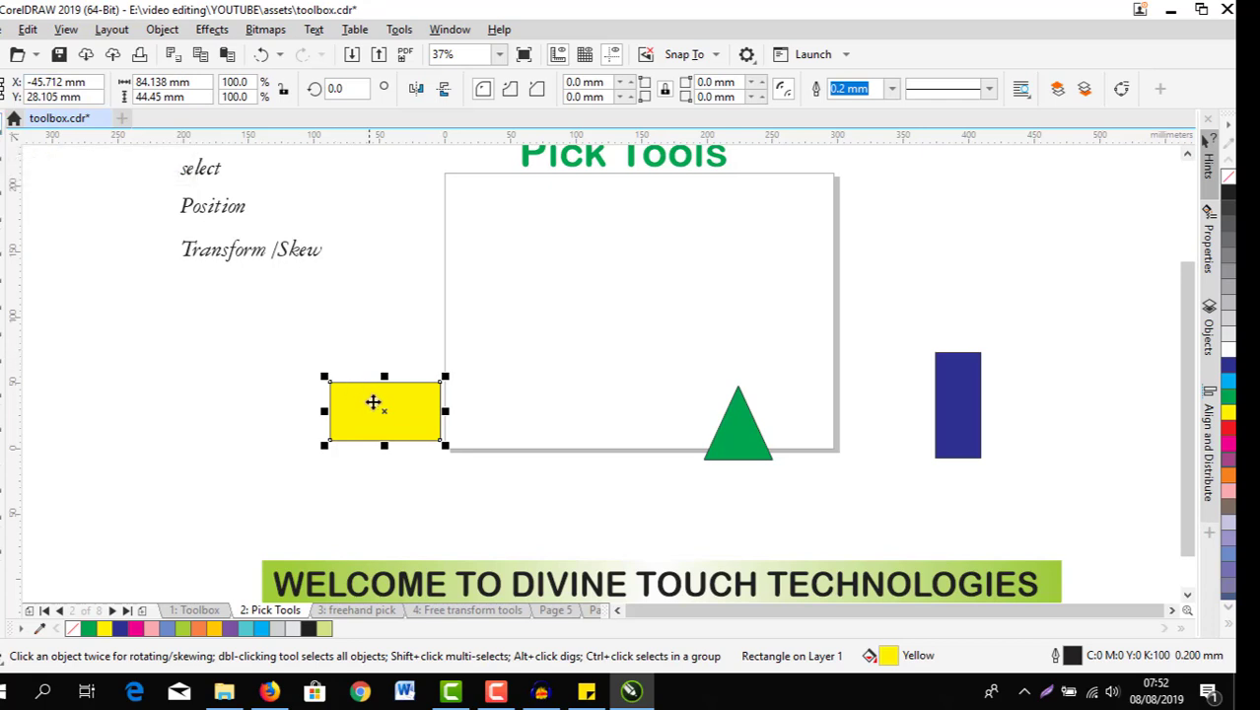
left_click_drag(390, 414, 268, 360)
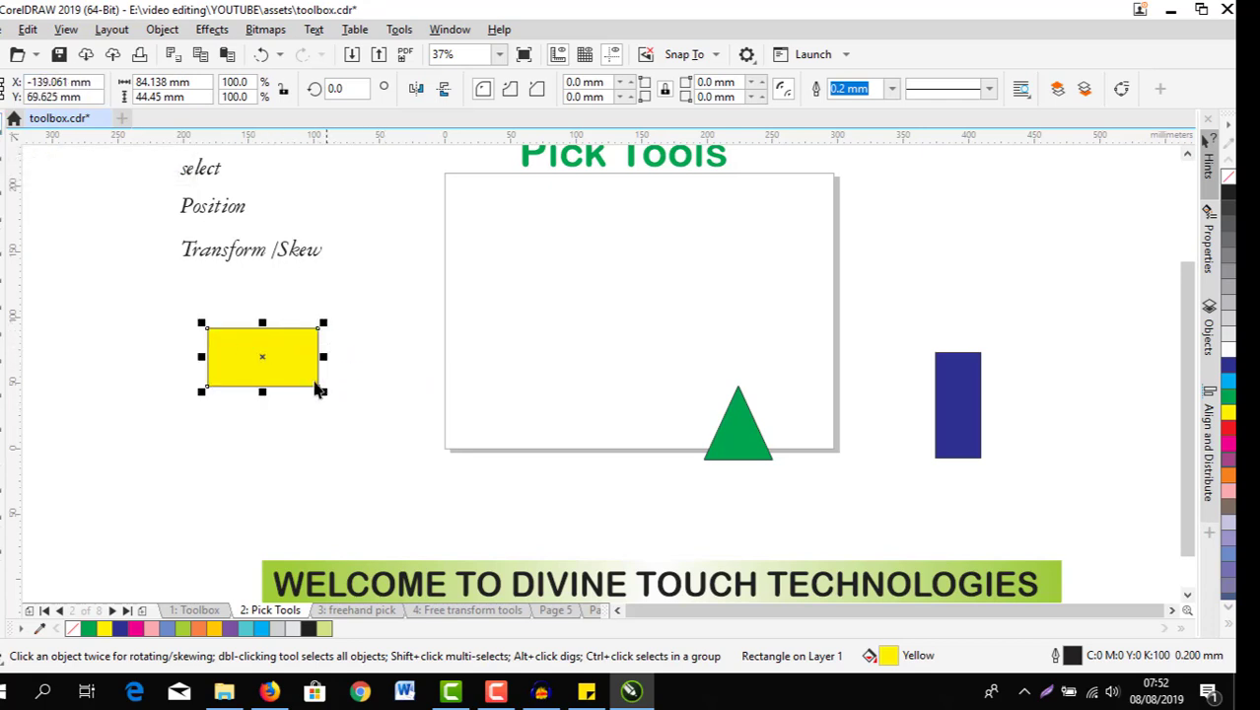
left_click(324, 429)
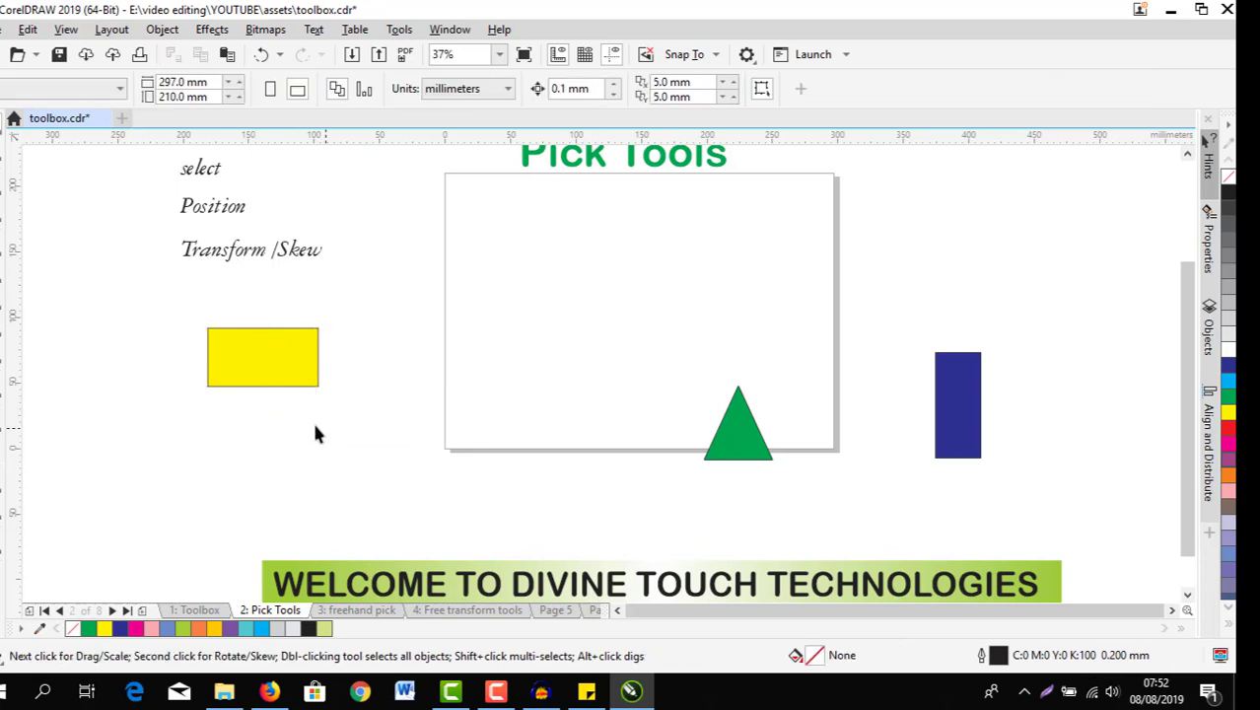
Step: Demonstrate object selection by selecting the yellow rectangle, green triangle and blue rectangle one at a time
left_click(264, 357)
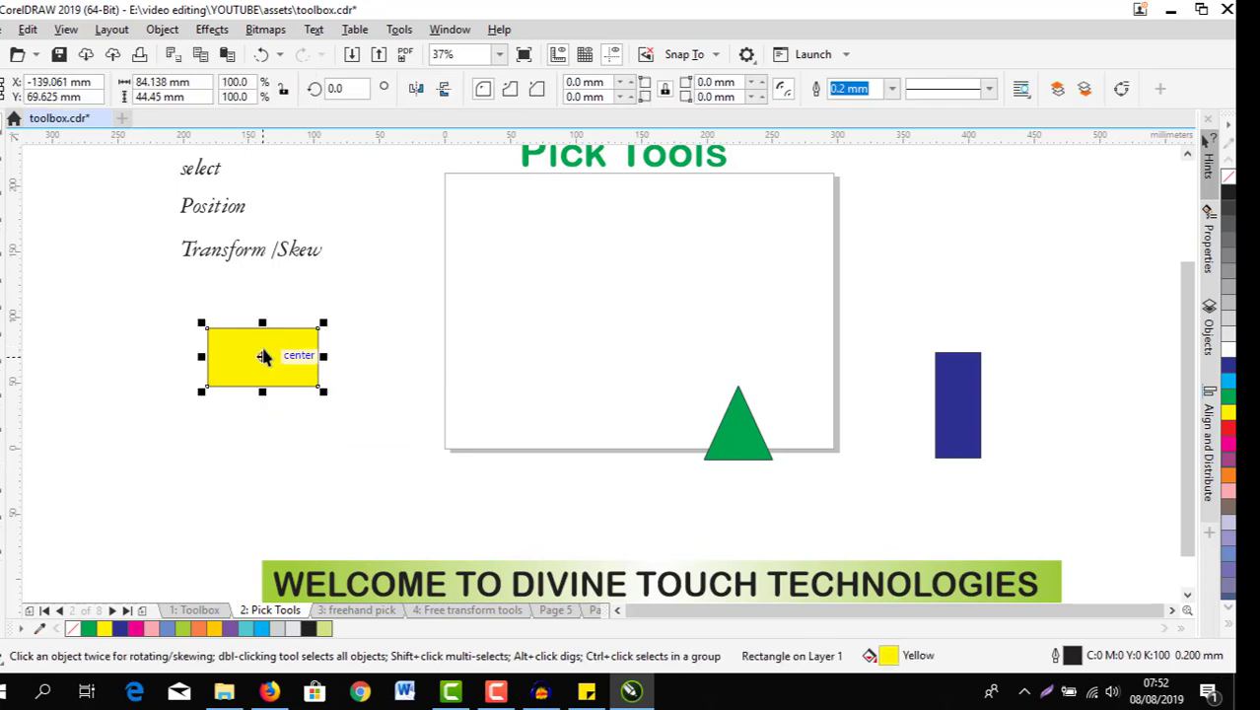
left_click(341, 424)
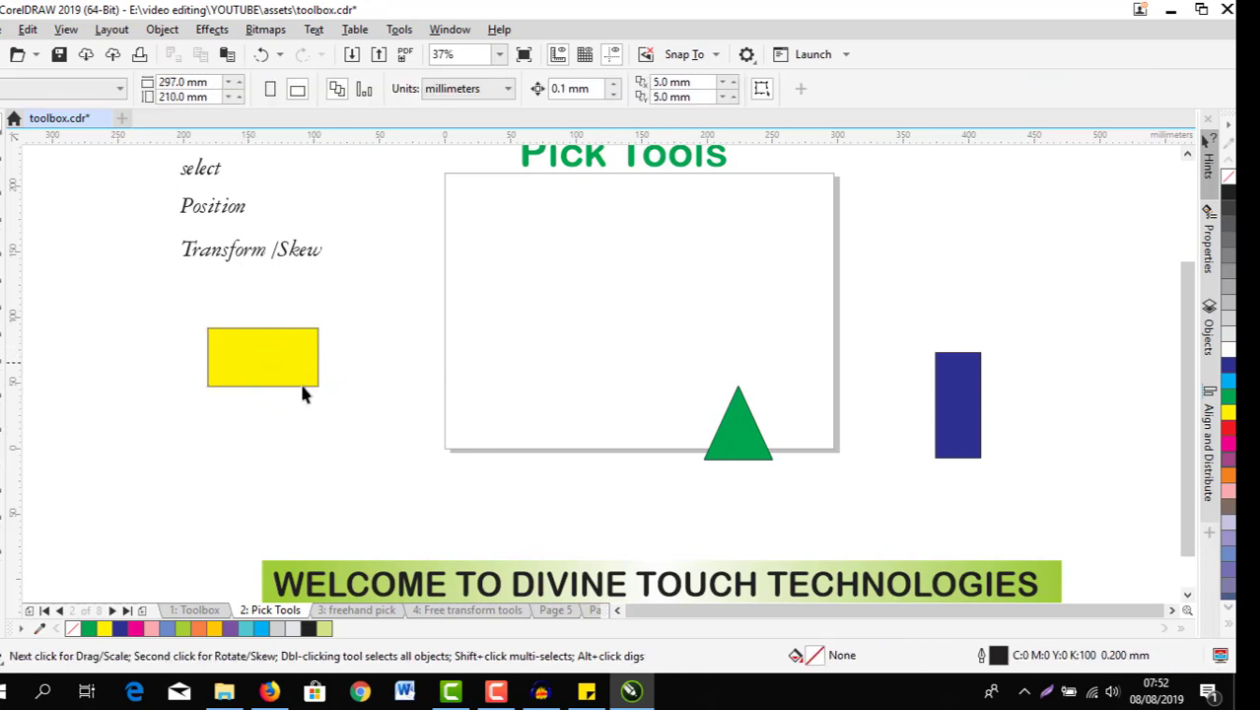
left_click(249, 370)
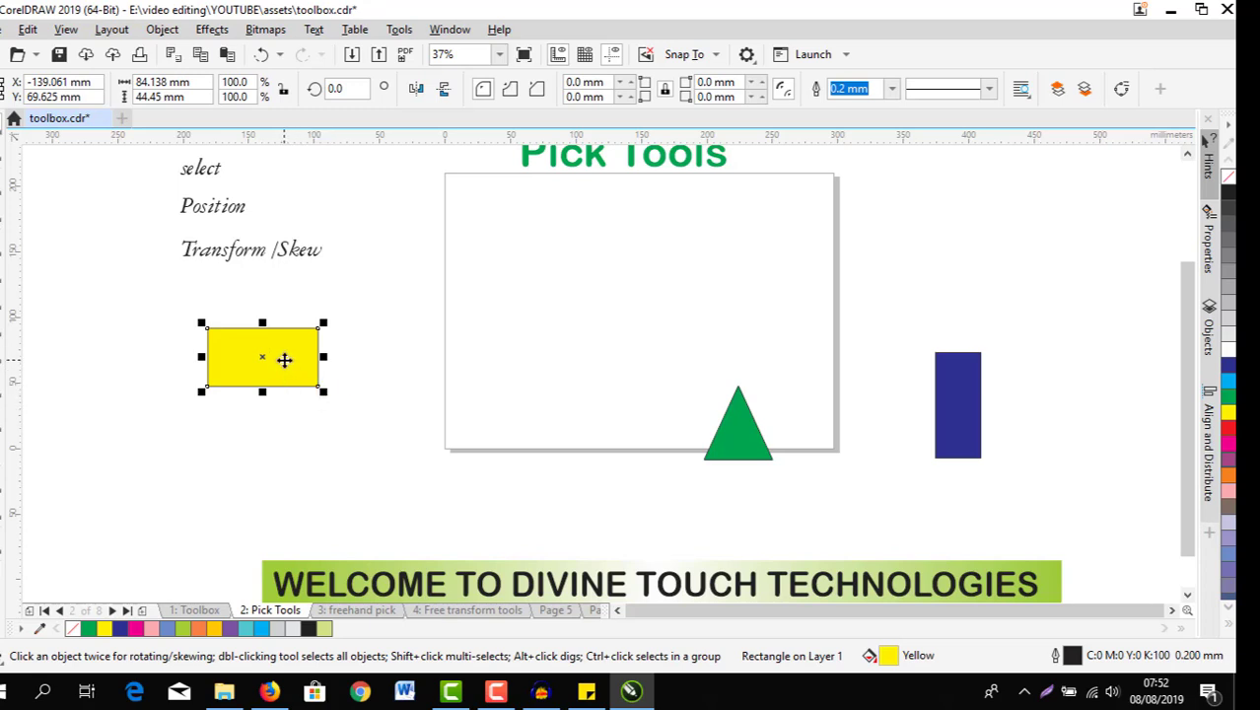
left_click(723, 435)
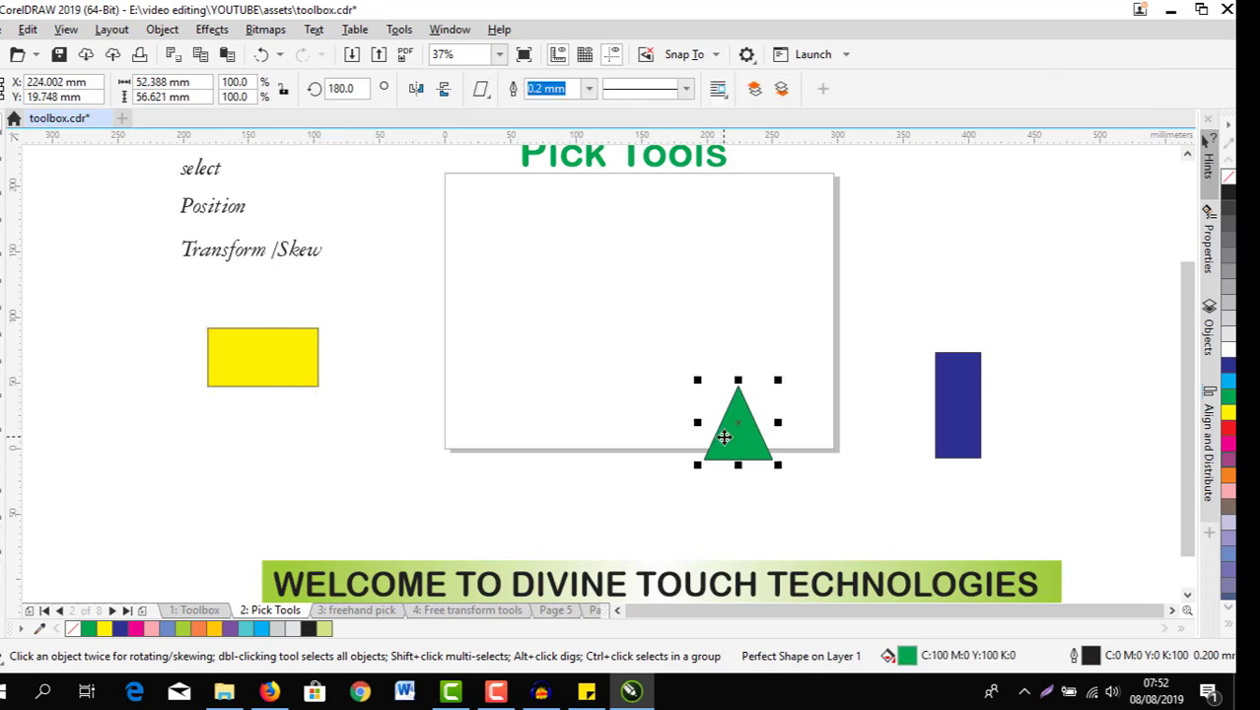
left_click(964, 405)
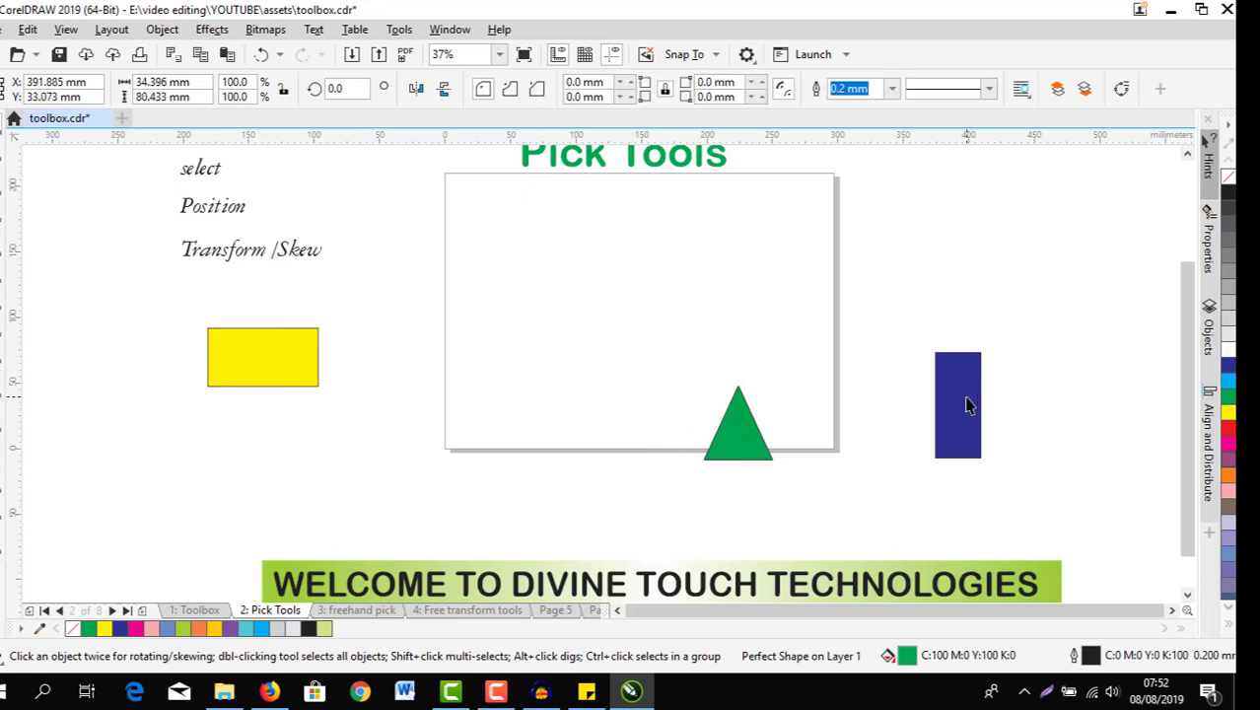
left_click(746, 444)
left_click(258, 357)
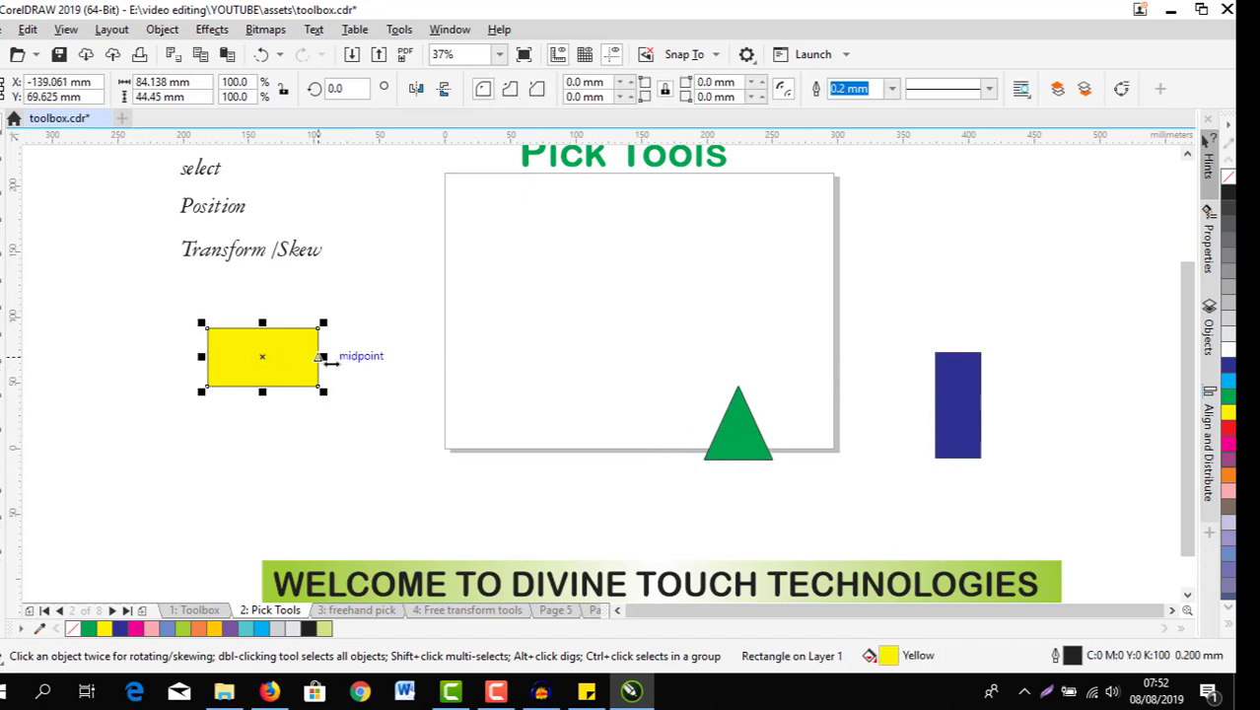
left_click(741, 439)
Step: Enlarge the blue rectangle proportionally from its upper-right corner to about 39 by 91 mm, and select the green triangle
left_click(965, 401)
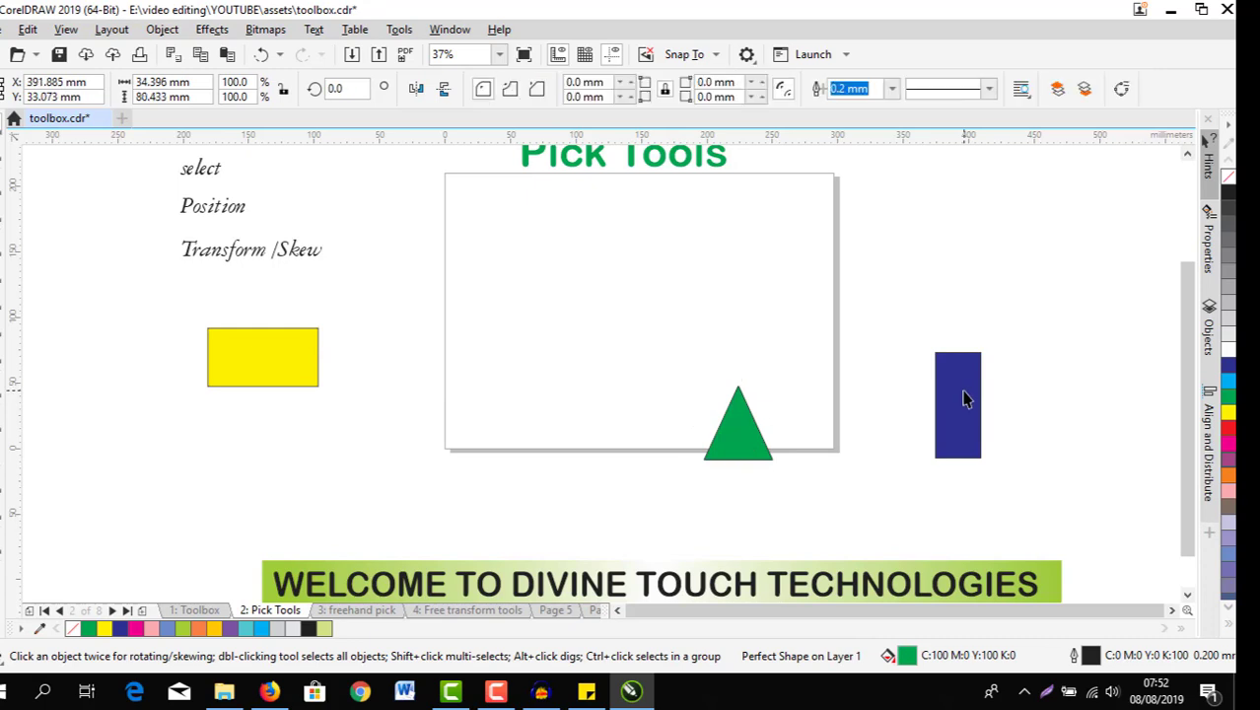
mouse_move(987, 343)
left_mouse_down()
mouse_move(1061, 270)
mouse_move(997, 329)
left_mouse_up()
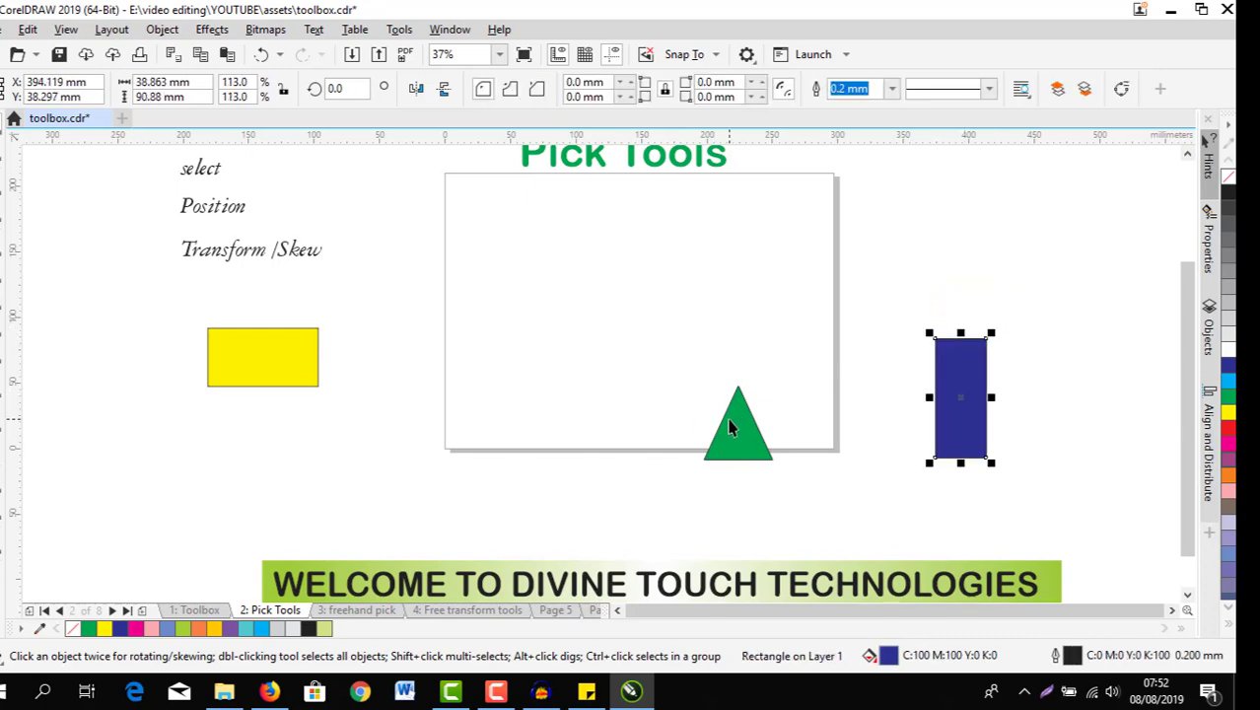
left_click(736, 426)
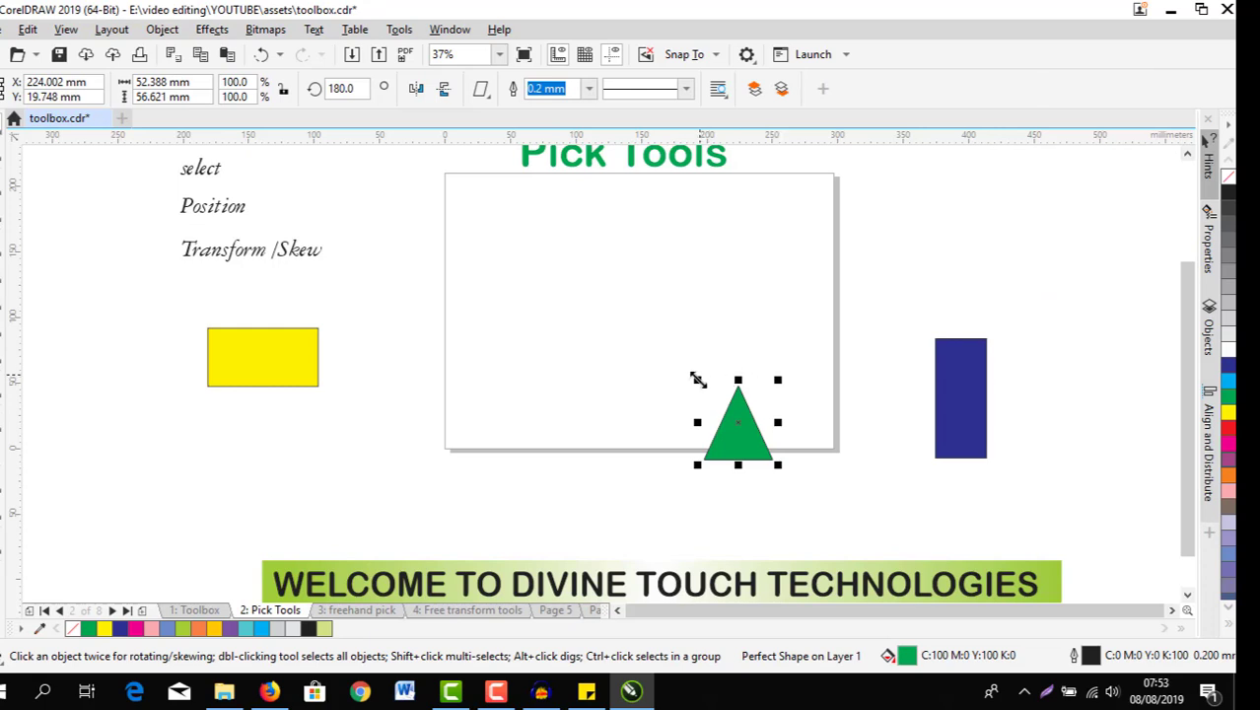
Step: Reposition the yellow rectangle farther from the page, centred at about X -210 mm, Y 62 mm
left_click(234, 354)
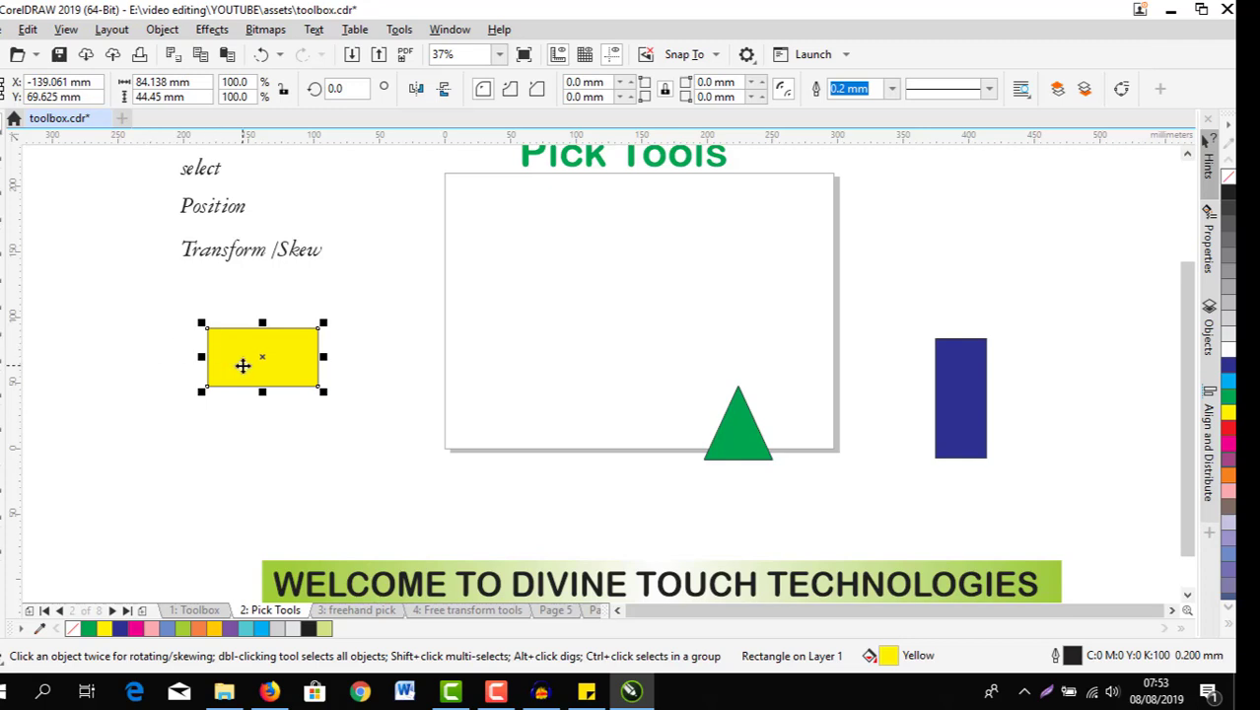
left_click(266, 430)
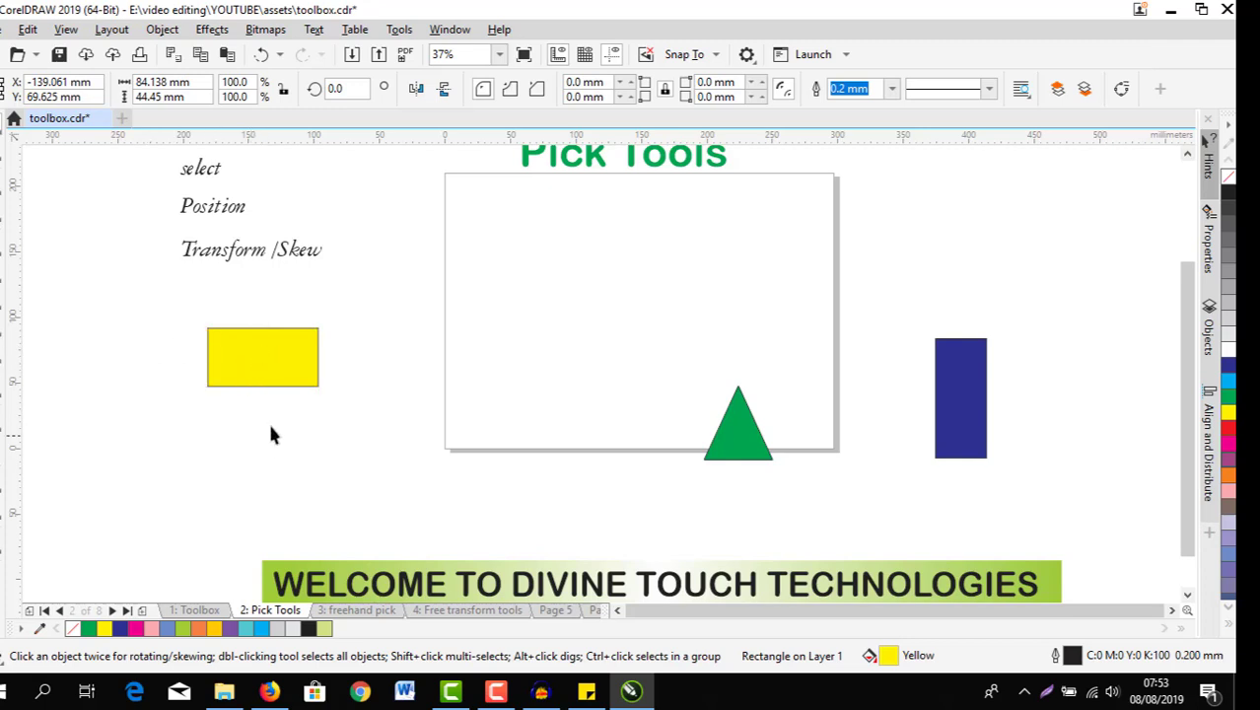
left_click(249, 357)
left_click_drag(250, 357, 107, 359)
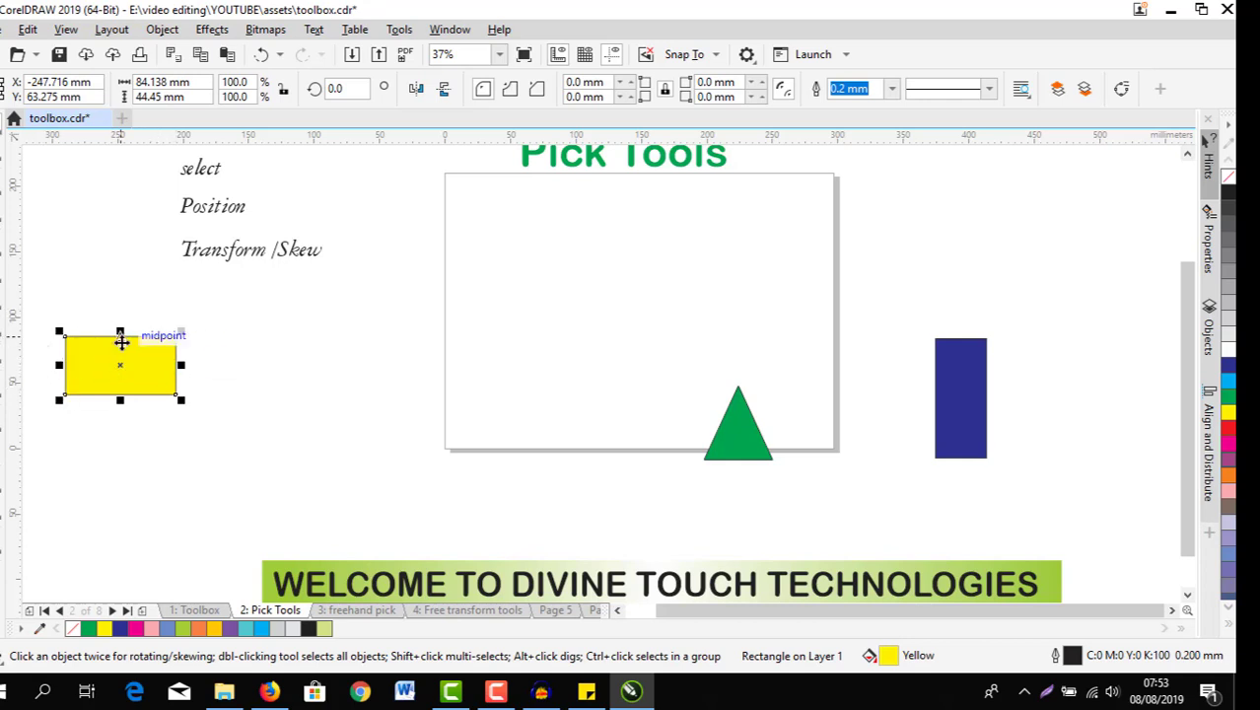
left_click(118, 368)
mouse_move(118, 371)
left_mouse_down()
mouse_move(489, 371)
mouse_move(134, 369)
left_mouse_up()
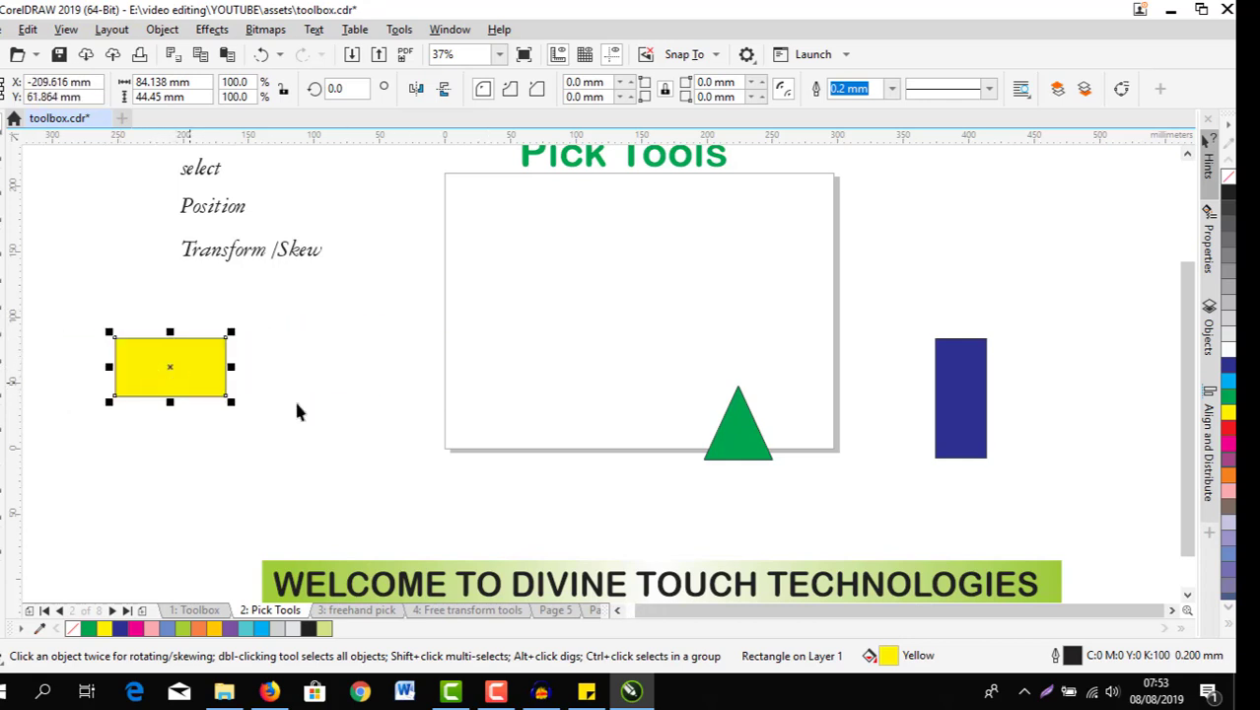
Step: Move the green triangle between the yellow rectangle and the page, and rotate it to about 118 degrees
left_click(739, 446)
left_click_drag(744, 442, 368, 387)
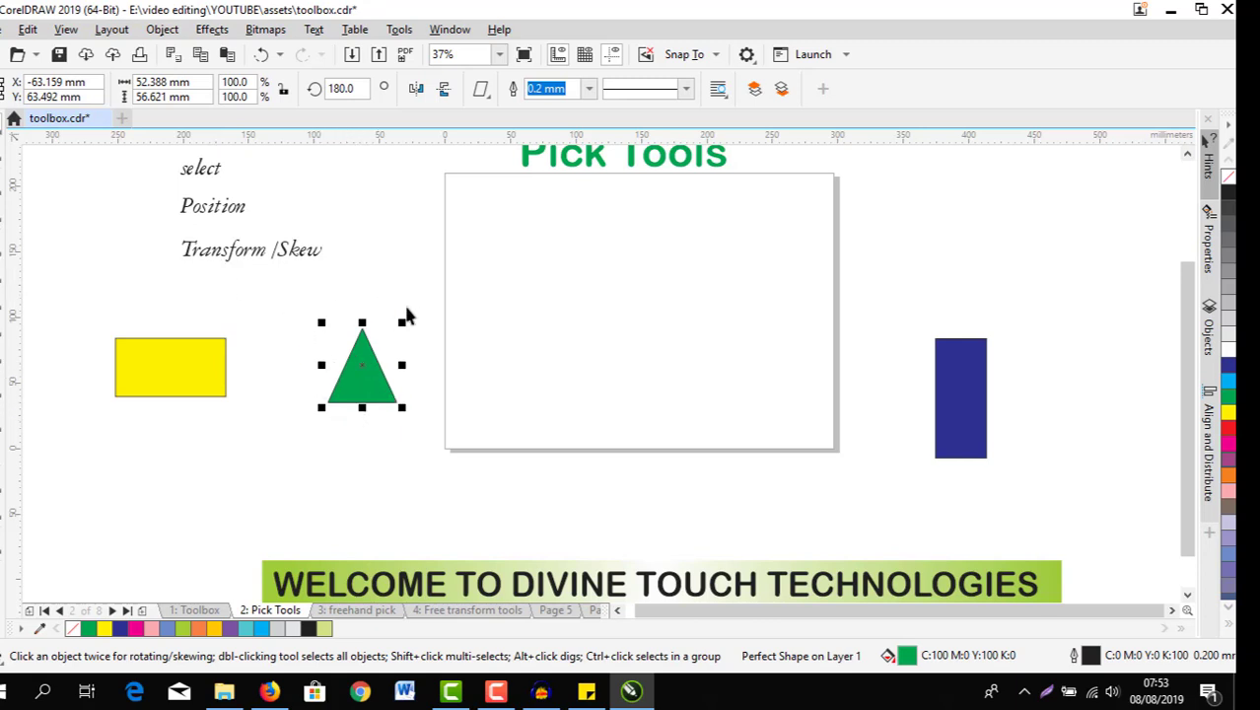
left_click(365, 382)
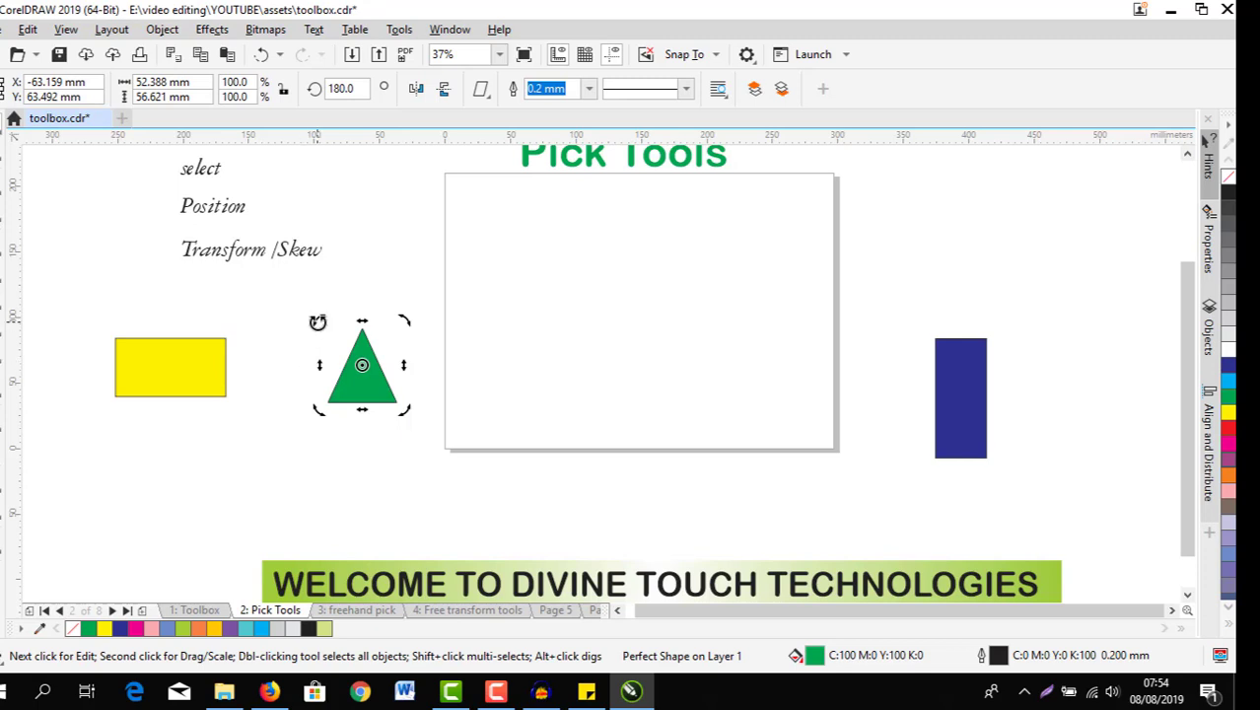
left_click_drag(318, 322, 406, 377)
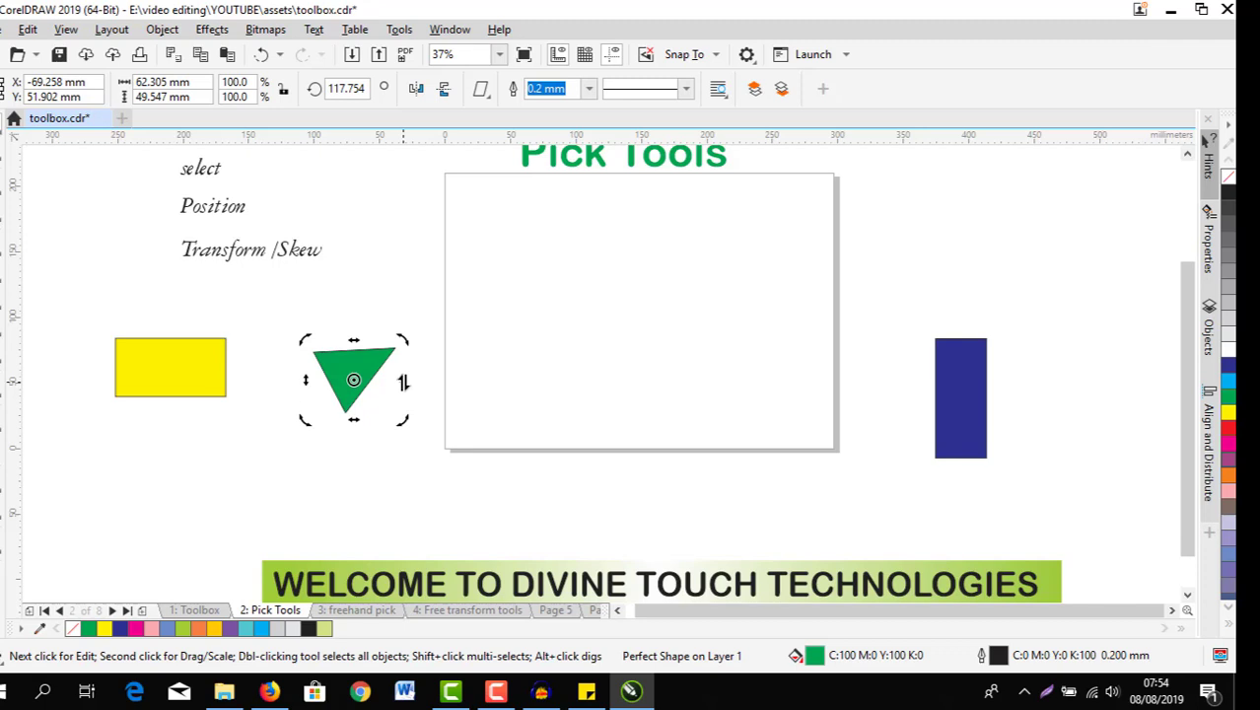
Step: Move the yellow rectangle onto the page and enlarge it proportionally to about 205 by 108 mm
left_click(182, 365)
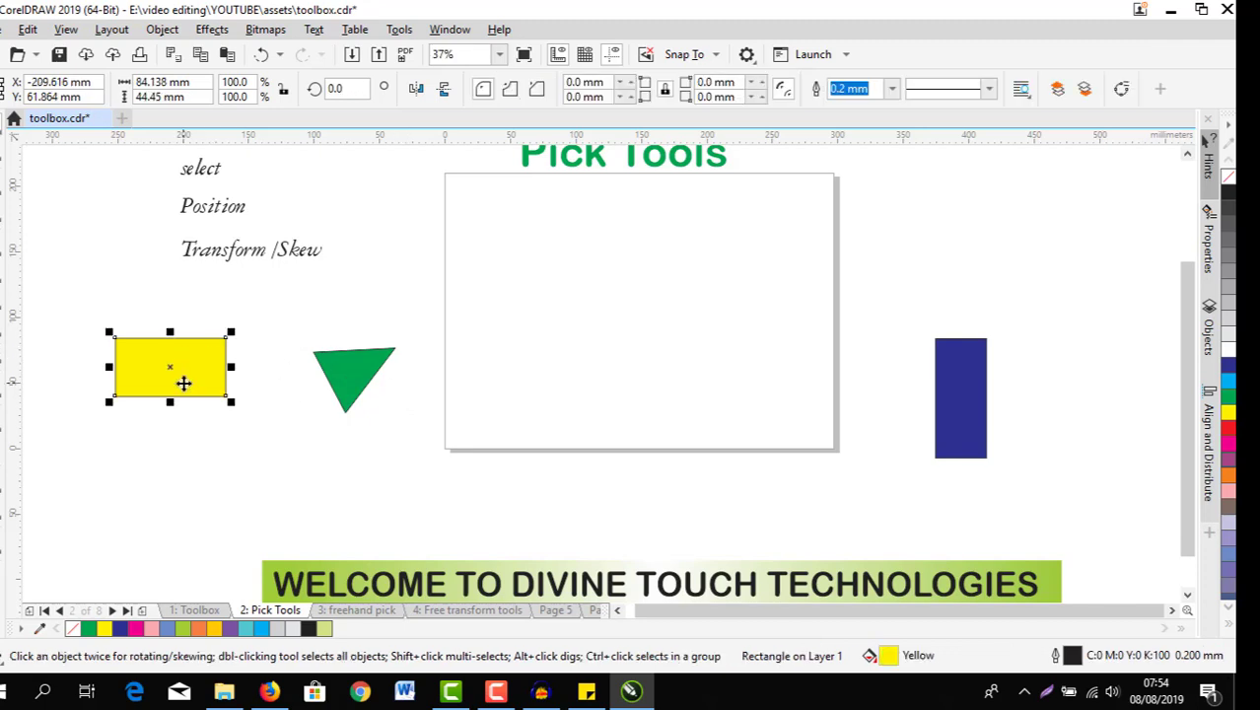
left_click_drag(167, 375, 711, 469)
Step: Try skewing the enlarged yellow rectangle horizontally by shifting its bottom edge to the left, and undo the skew
left_click(590, 378)
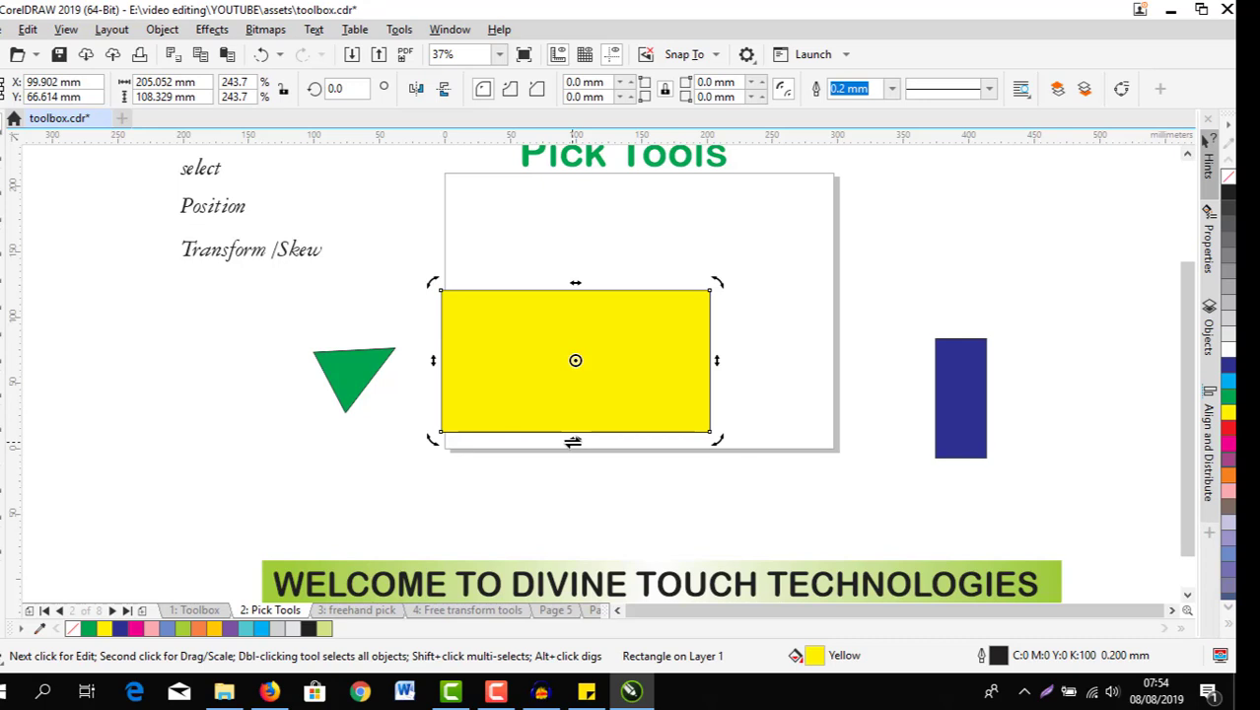
left_click_drag(573, 441, 462, 431)
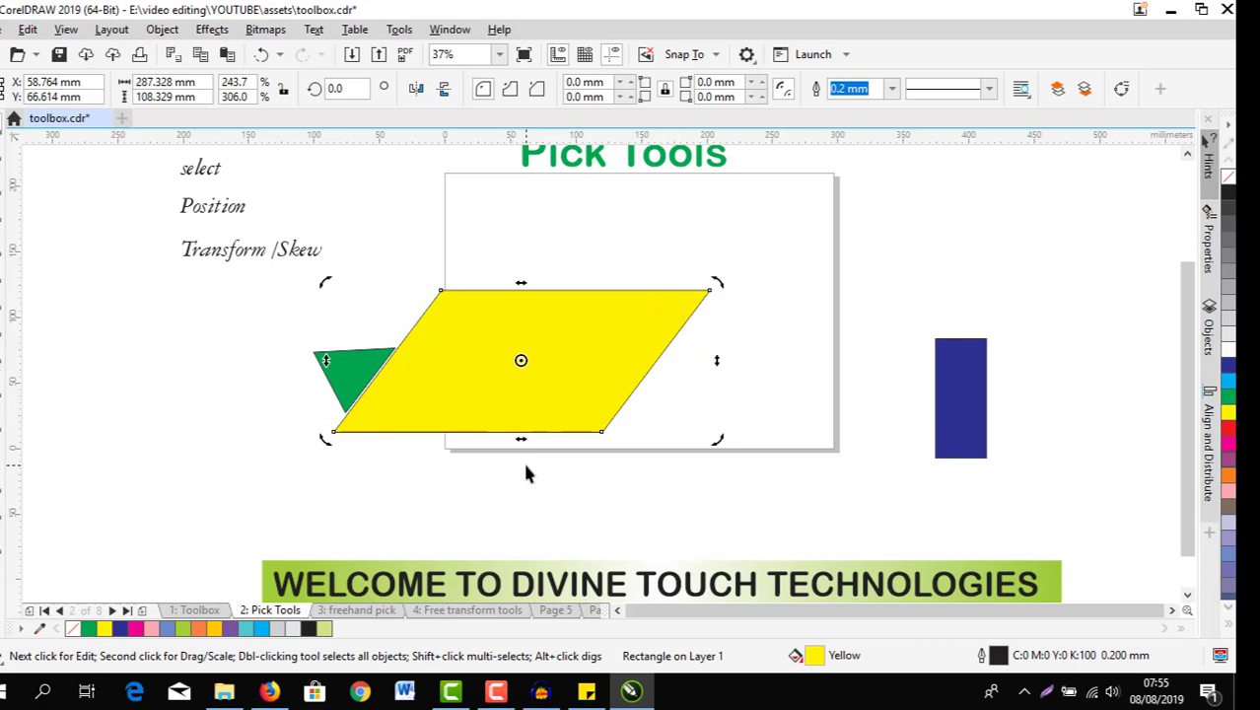
key("ctrl+z")
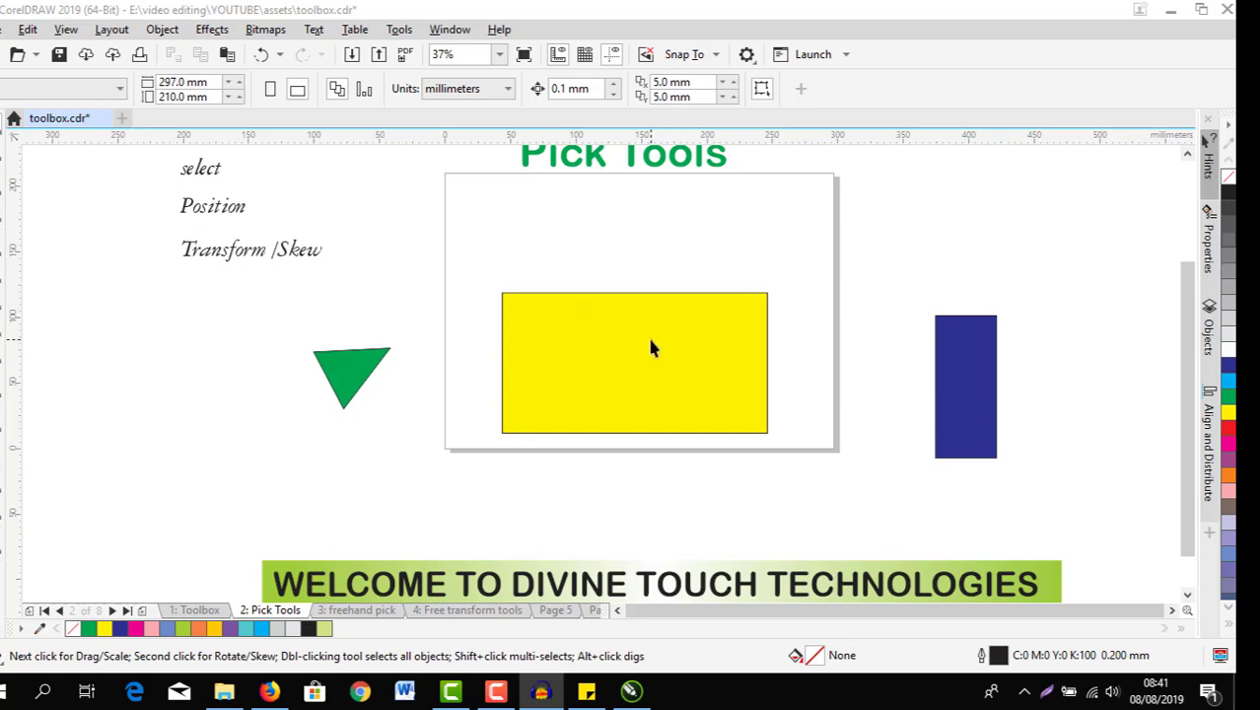
Step: Select each of the three shapes in turn and enlarge the green triangle proportionally to about 129 by 102 mm
left_click(552, 351)
left_click(355, 371)
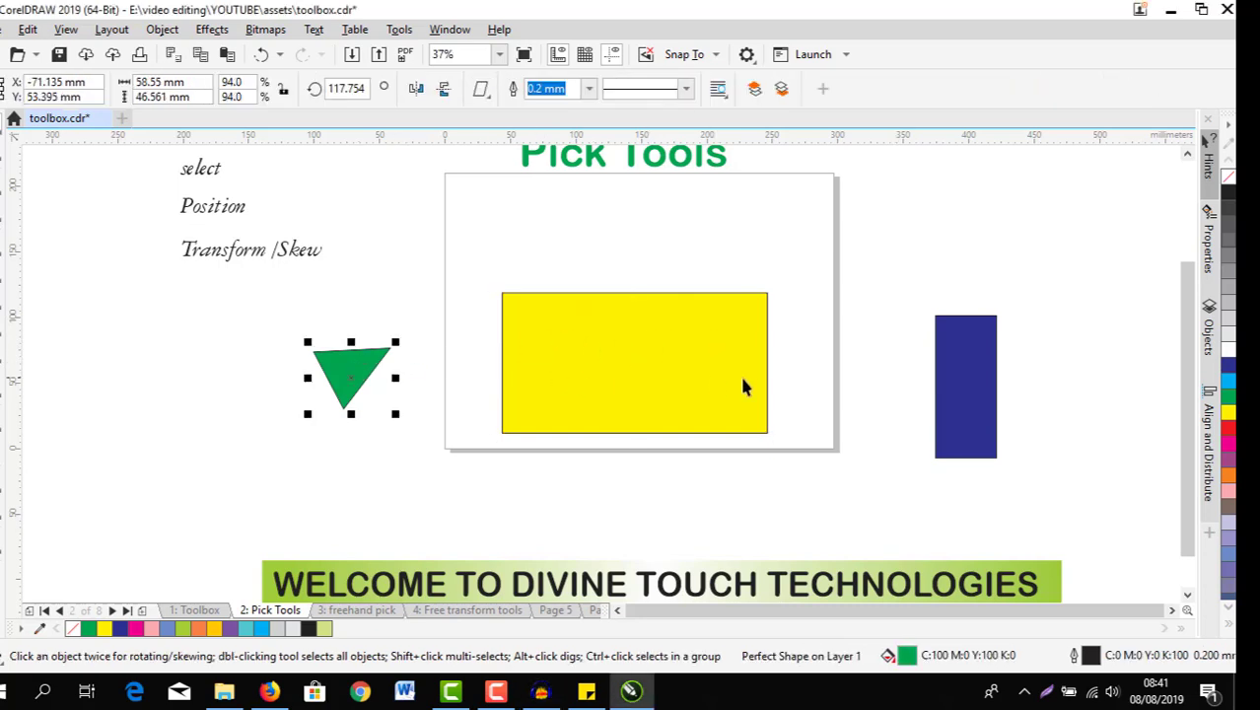
left_click(978, 399)
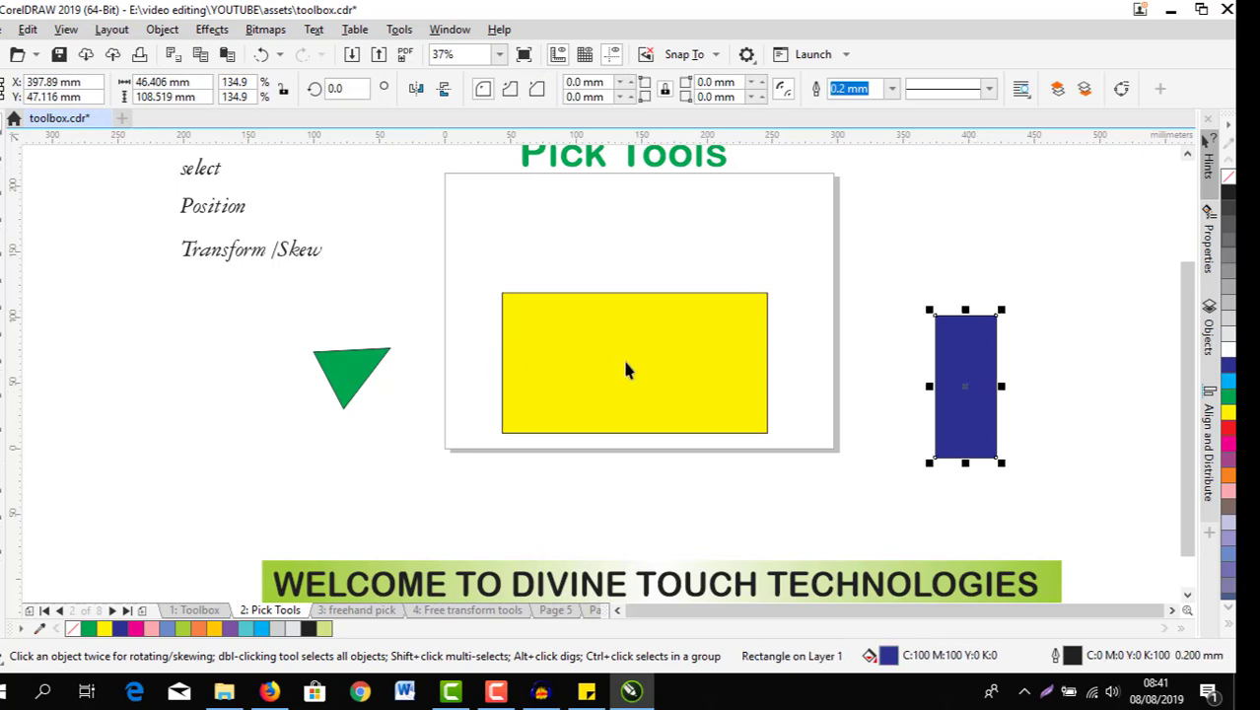
left_click(345, 378)
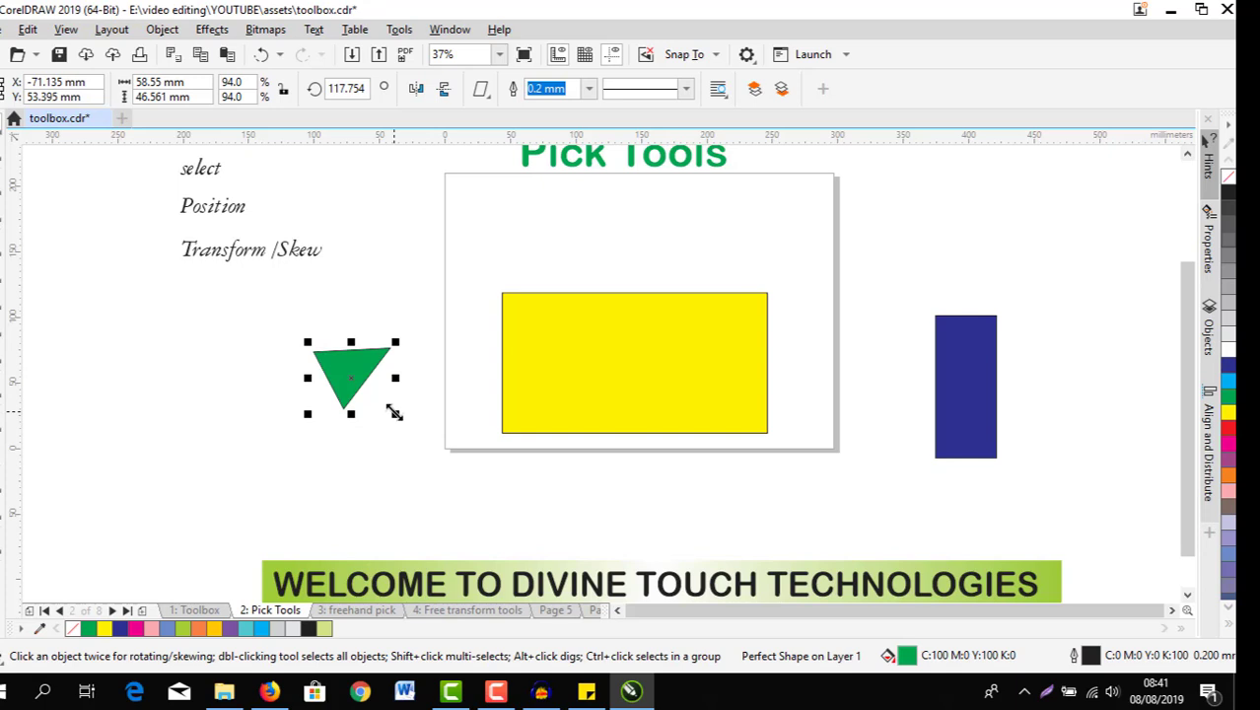
left_click_drag(394, 412, 487, 484)
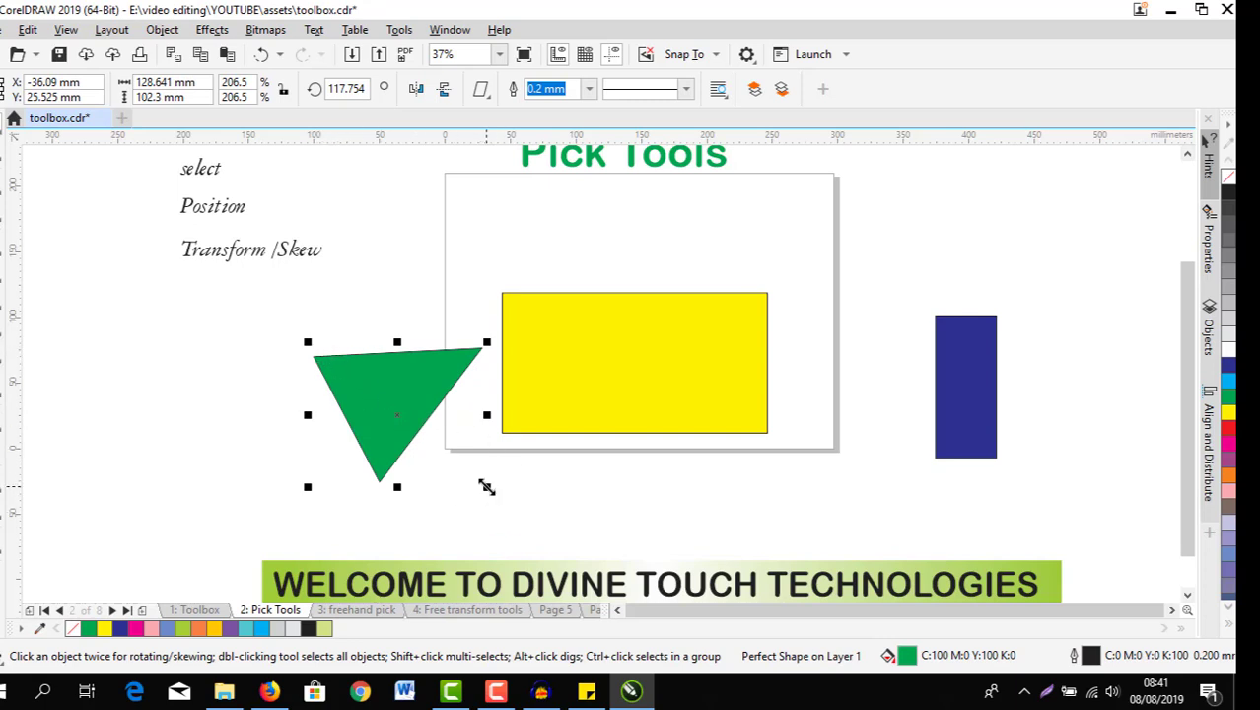
Step: Shrink the green triangle proportionally to about 65 by 52 mm and resize the yellow rectangle proportionally to about 214 by 113 mm
left_click_drag(487, 487, 426, 420)
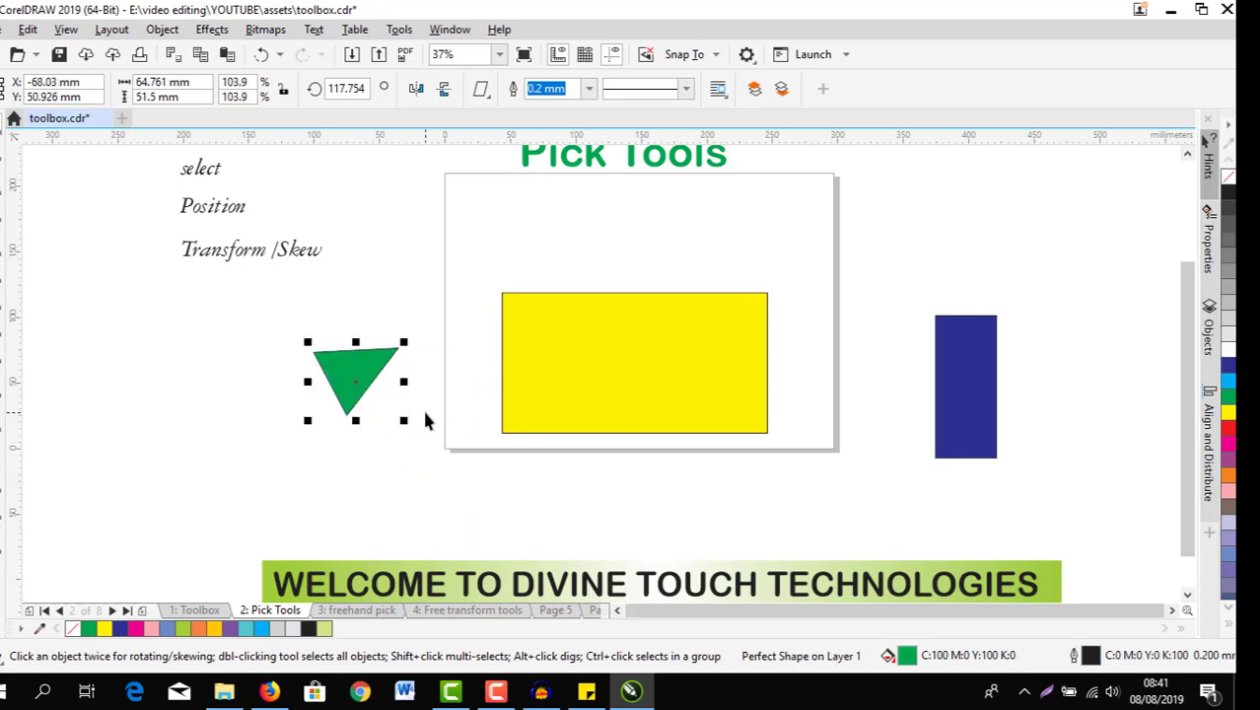
left_click(582, 367)
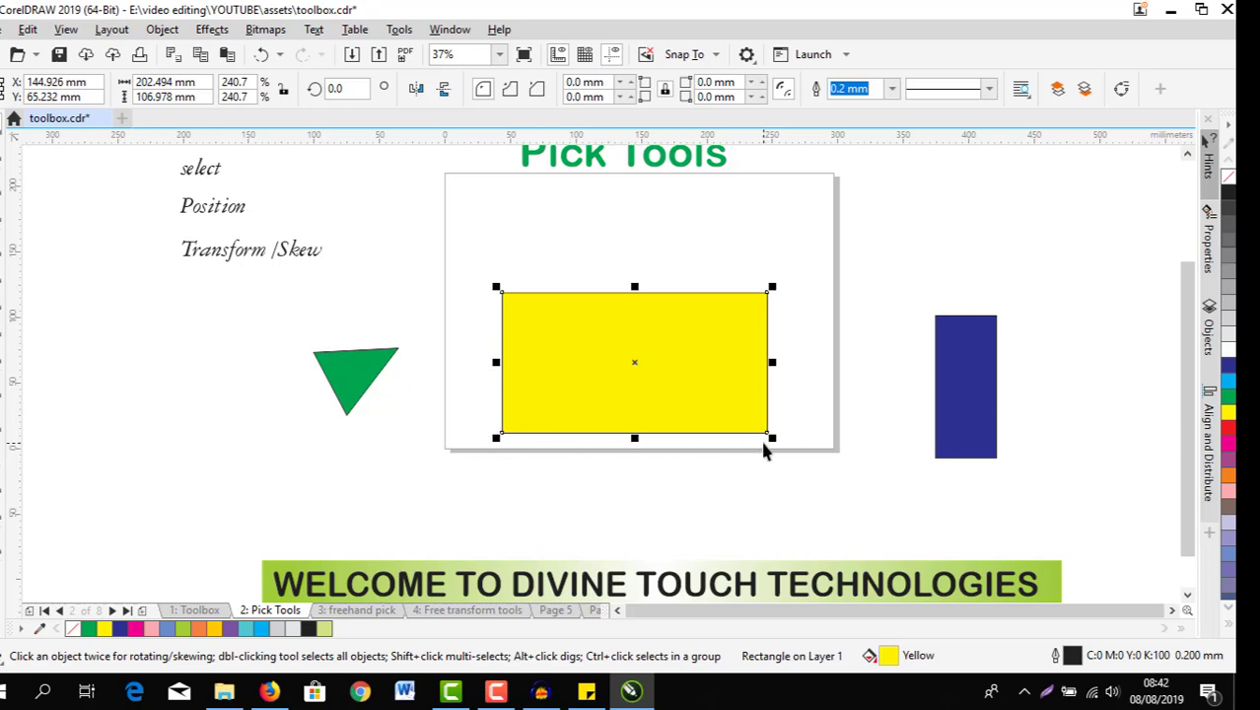
left_click_drag(772, 287, 812, 289)
left_click_drag(496, 293, 471, 261)
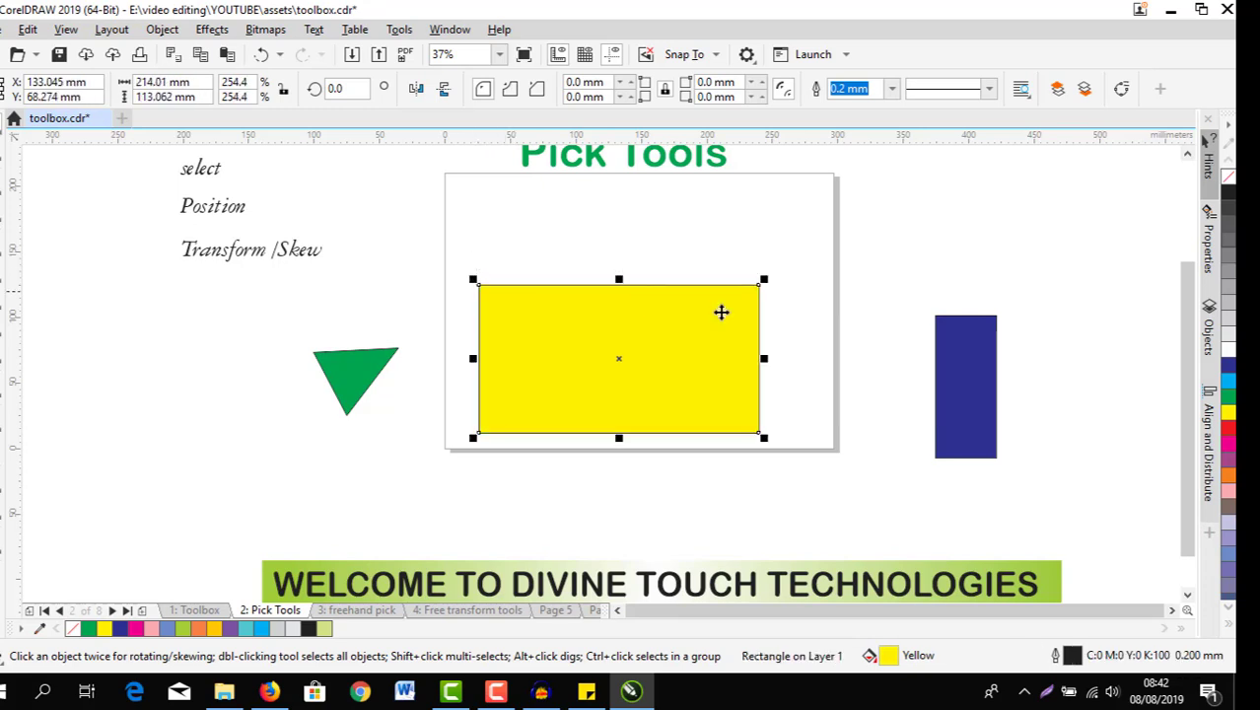
Step: Select the blue rectangle and enlarge it proportionally from its upper-right corner
left_click(983, 357)
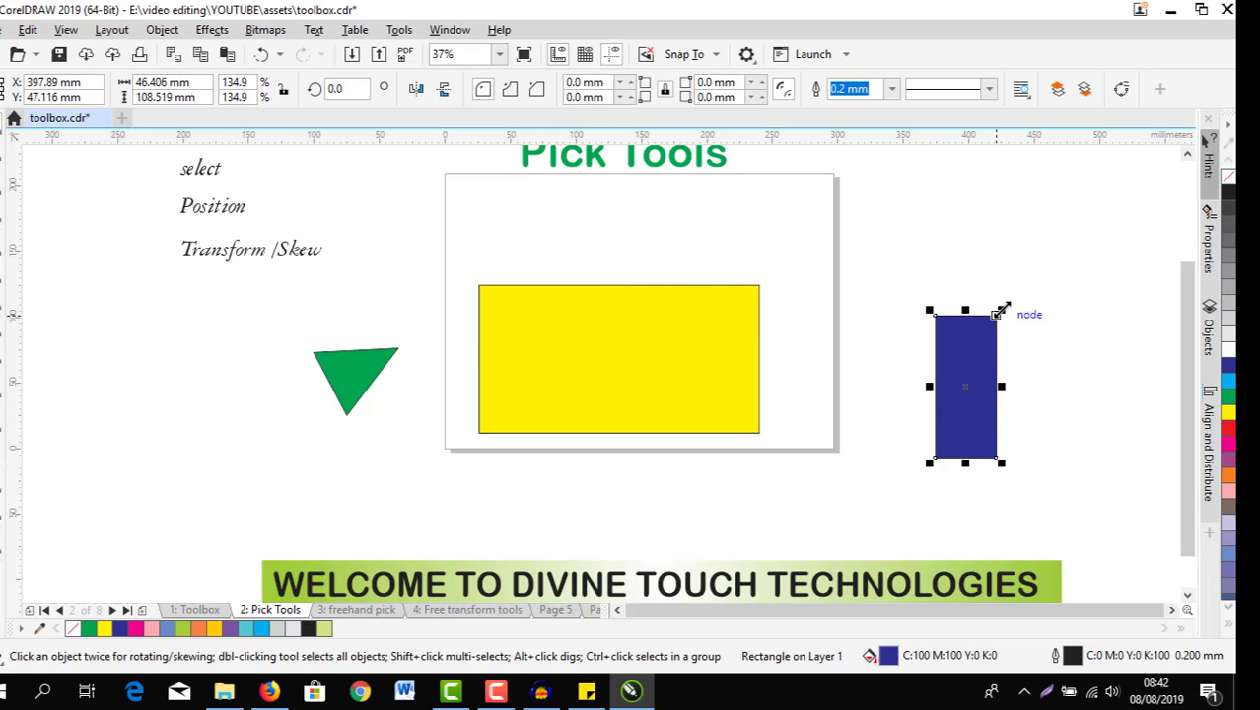
left_click_drag(999, 310, 1038, 281)
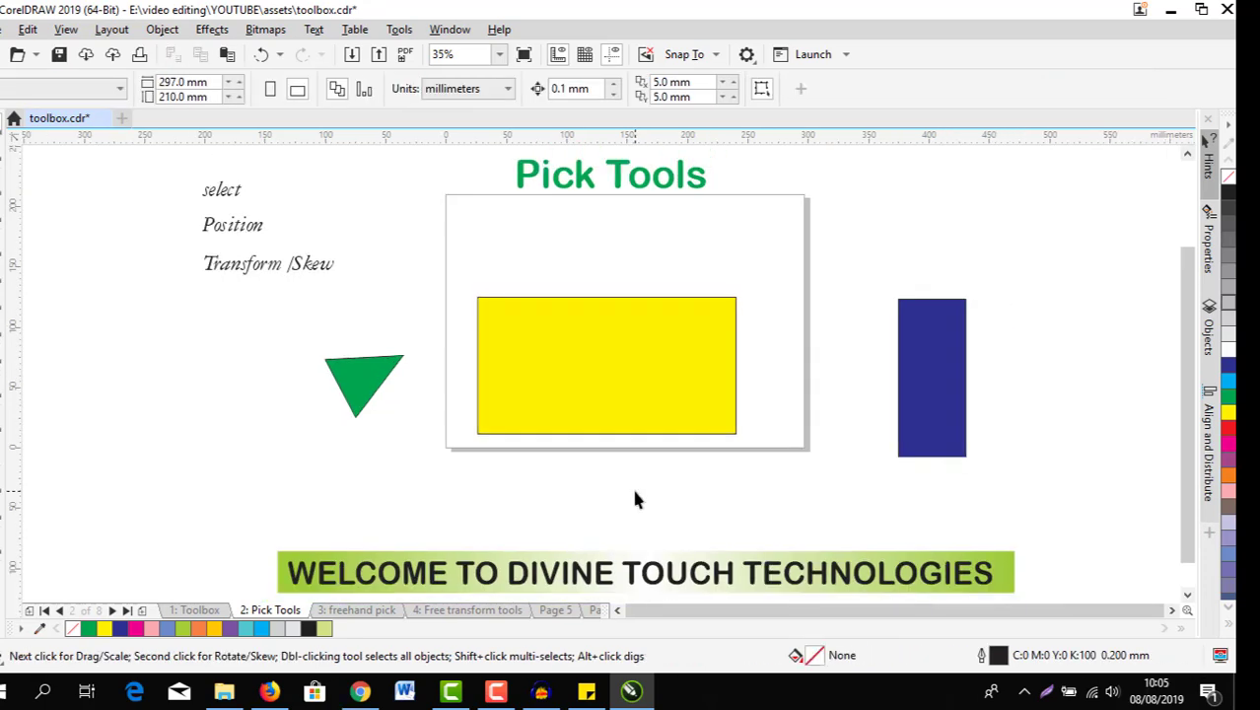
Step: Go to the freehand pick page and activate the Freehand Pick tool
left_click(335, 611)
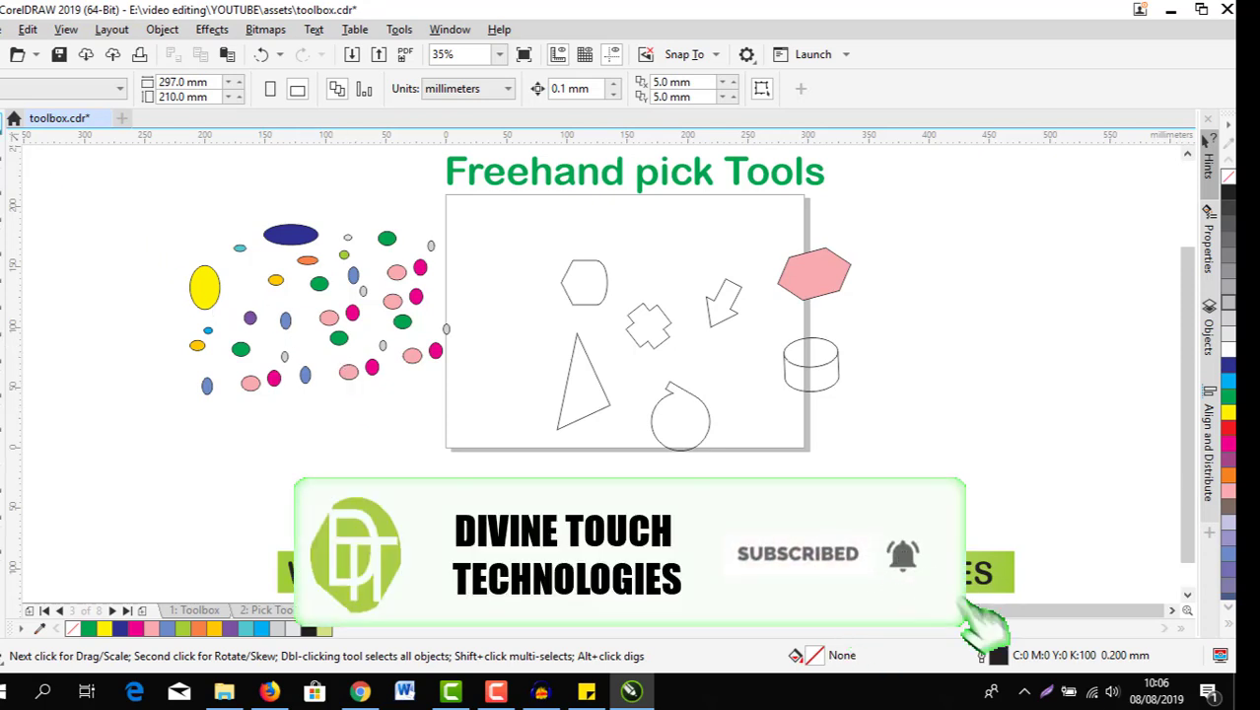
left_click(1, 129)
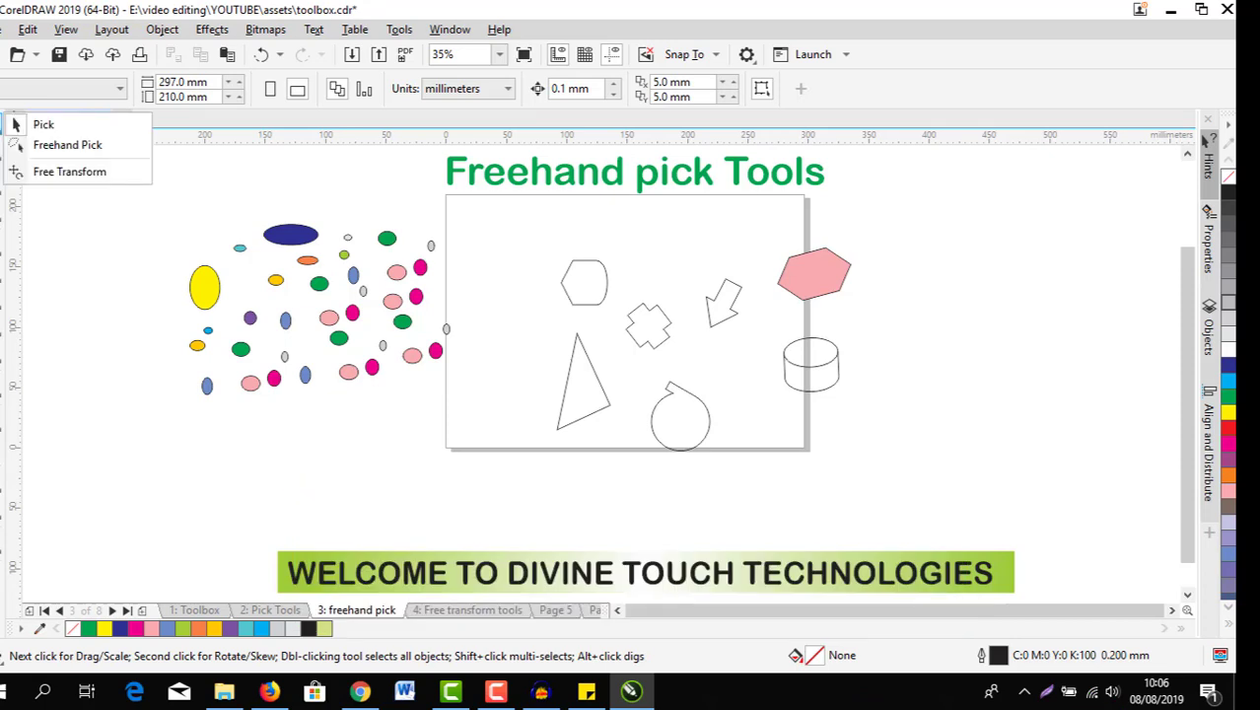
left_click(78, 148)
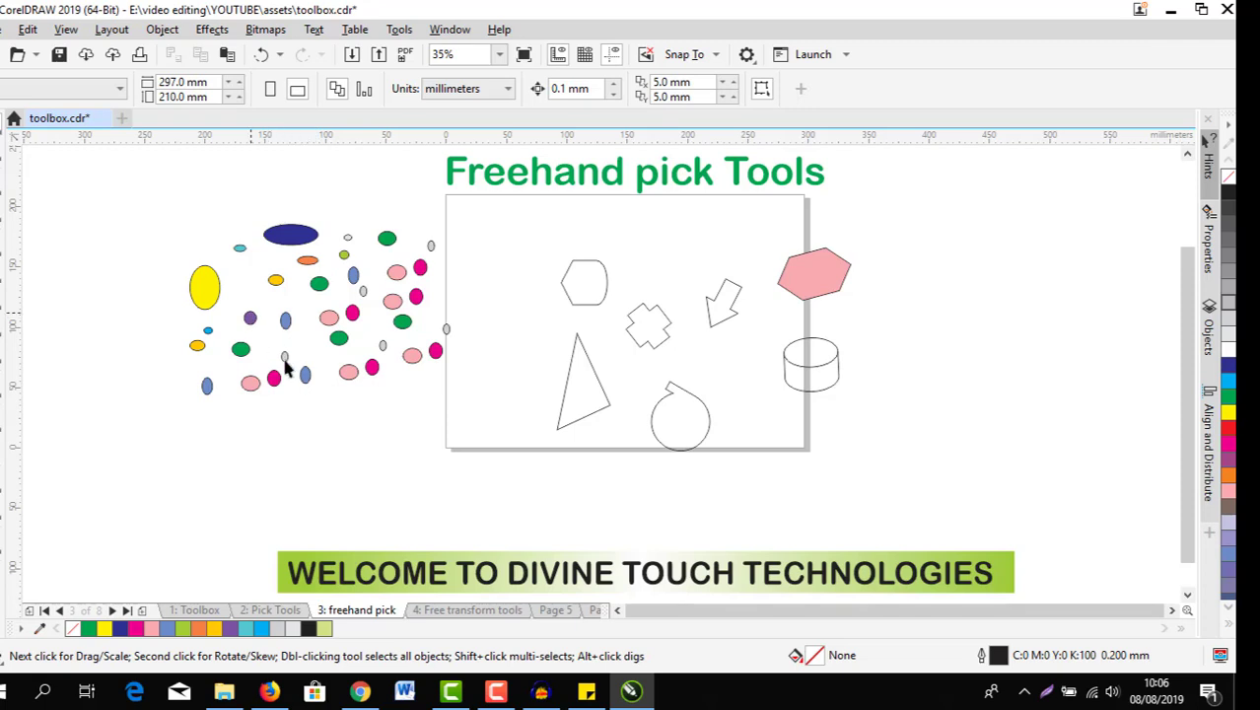
Step: Lasso a cluster of four small ellipses and a neighbouring cluster of five, try moving the five below the others, and undo the move
mouse_move(320, 394)
left_mouse_down()
mouse_move(296, 345)
mouse_move(229, 393)
left_mouse_up()
left_click_drag(305, 419, 307, 423)
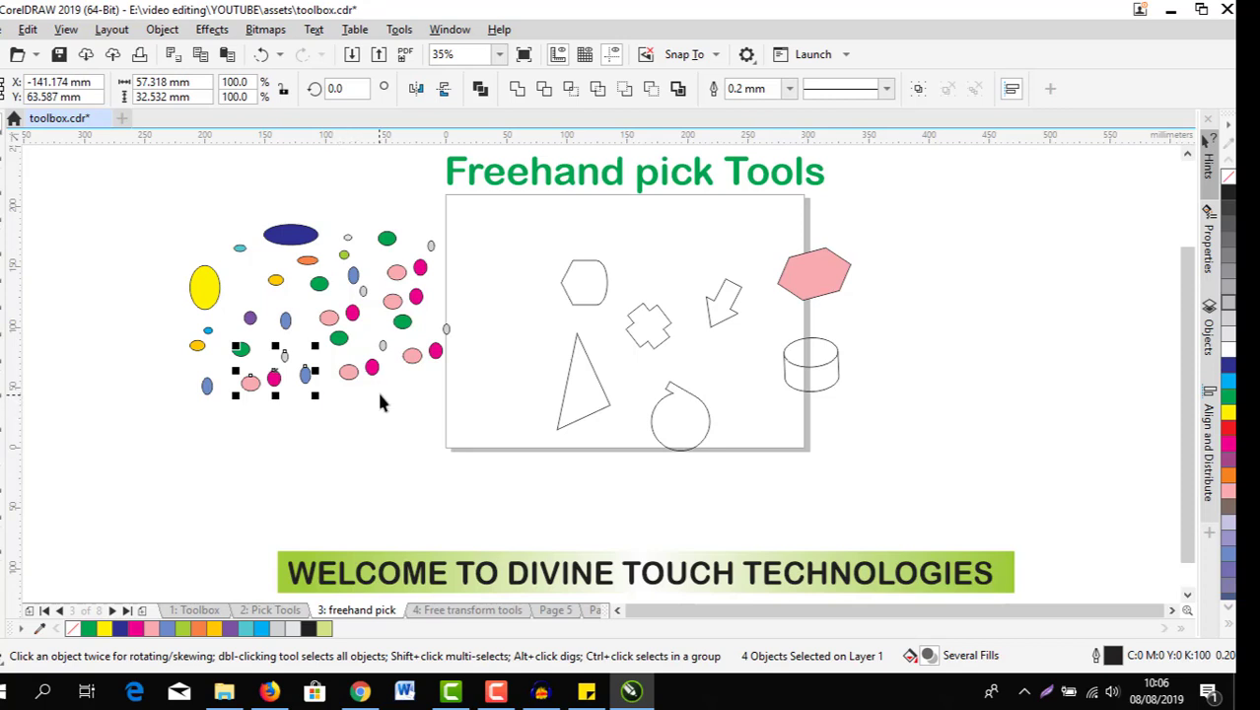
mouse_move(390, 404)
left_mouse_down()
mouse_move(390, 332)
mouse_move(354, 298)
mouse_move(321, 297)
mouse_move(319, 349)
mouse_move(356, 361)
mouse_move(379, 406)
left_mouse_up()
mouse_move(354, 337)
left_mouse_down()
mouse_move(365, 422)
mouse_move(345, 455)
left_mouse_up()
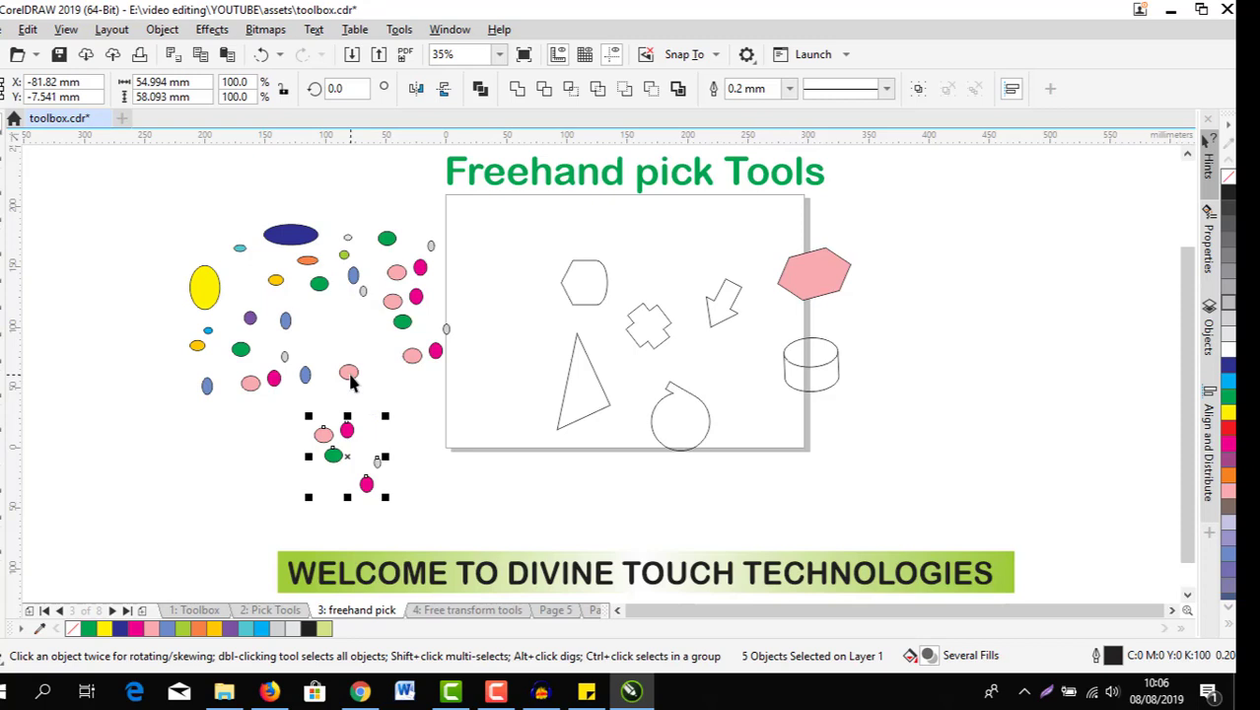
key("ctrl+z")
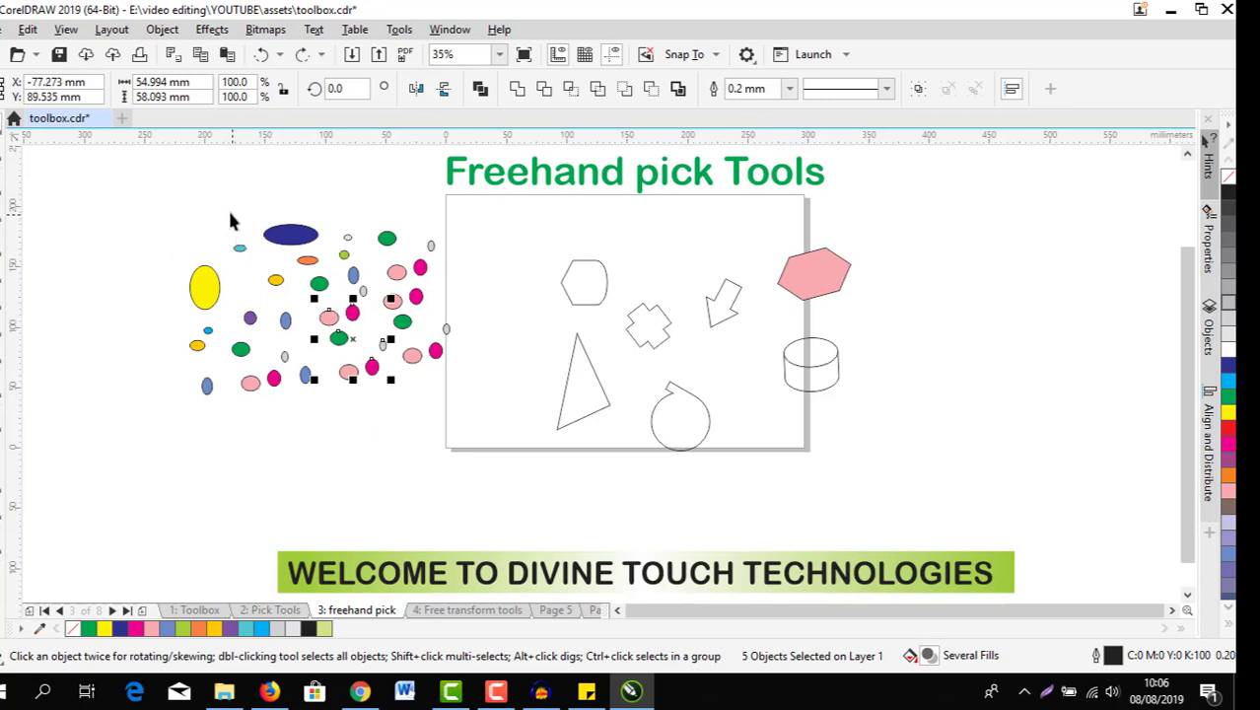
Step: Lasso the eight ellipses around the yellow and dark blue ones, try moving them up and away from the rest, and undo the move
mouse_move(273, 190)
left_mouse_down()
mouse_move(332, 222)
mouse_move(326, 258)
mouse_move(343, 295)
mouse_move(307, 301)
mouse_move(287, 331)
mouse_move(255, 336)
mouse_move(182, 298)
mouse_move(170, 259)
mouse_move(232, 202)
left_mouse_up()
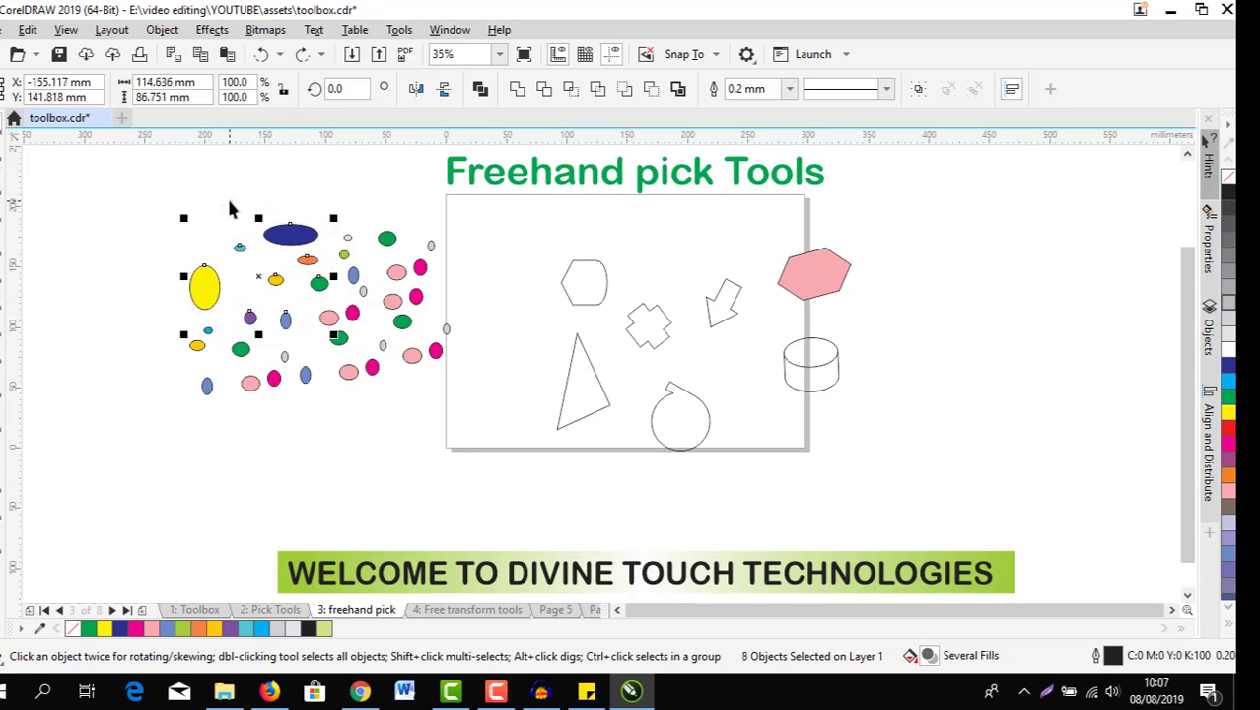
mouse_move(253, 273)
left_mouse_down()
mouse_move(209, 269)
mouse_move(125, 228)
left_mouse_up()
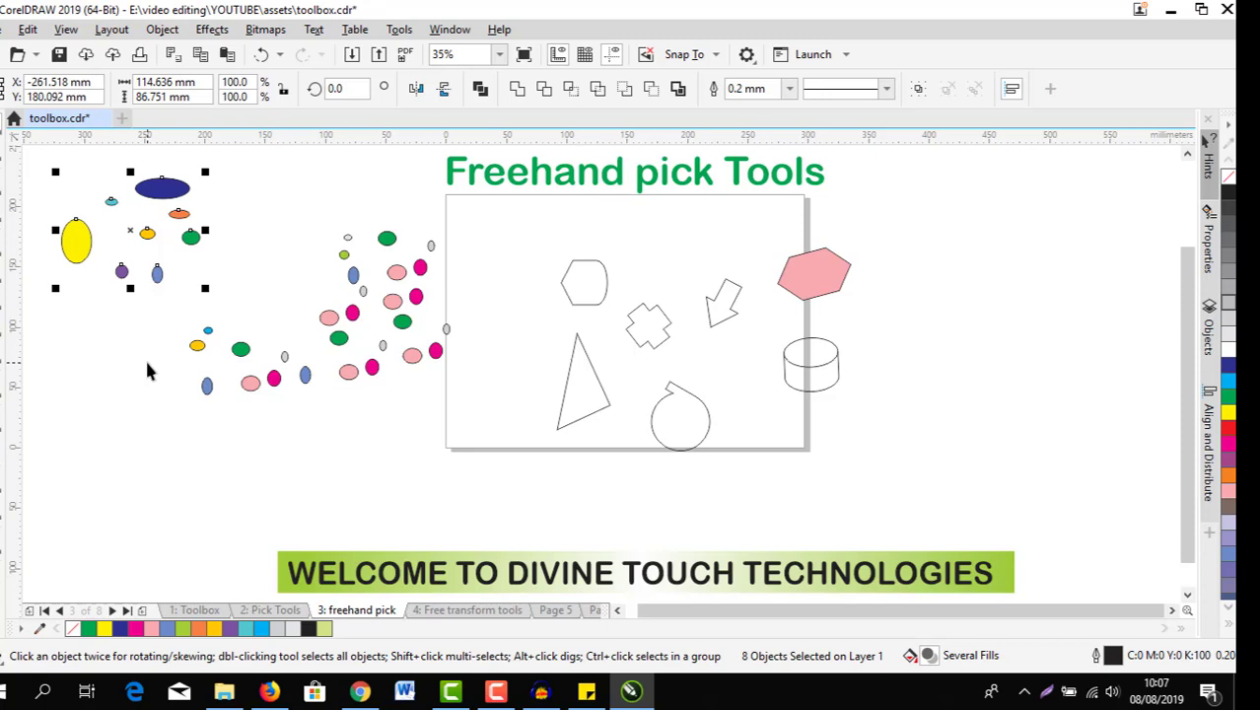
key("ctrl+z")
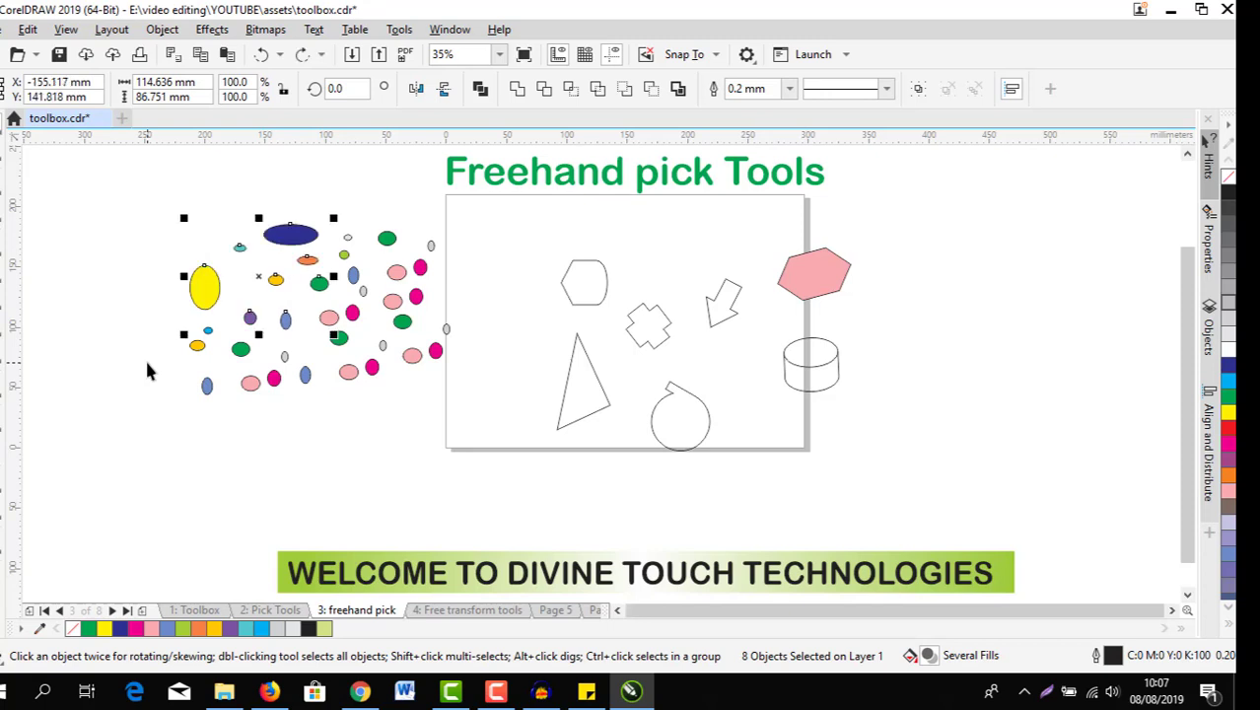
Step: Lasso 18 of the coloured ellipses around the yellow one and try moving them down and to the left
left_click(399, 407)
mouse_move(394, 351)
left_mouse_down()
mouse_move(347, 300)
mouse_move(252, 284)
mouse_move(245, 229)
mouse_move(211, 231)
mouse_move(181, 276)
mouse_move(166, 350)
mouse_move(185, 431)
mouse_move(207, 441)
mouse_move(339, 419)
left_mouse_up()
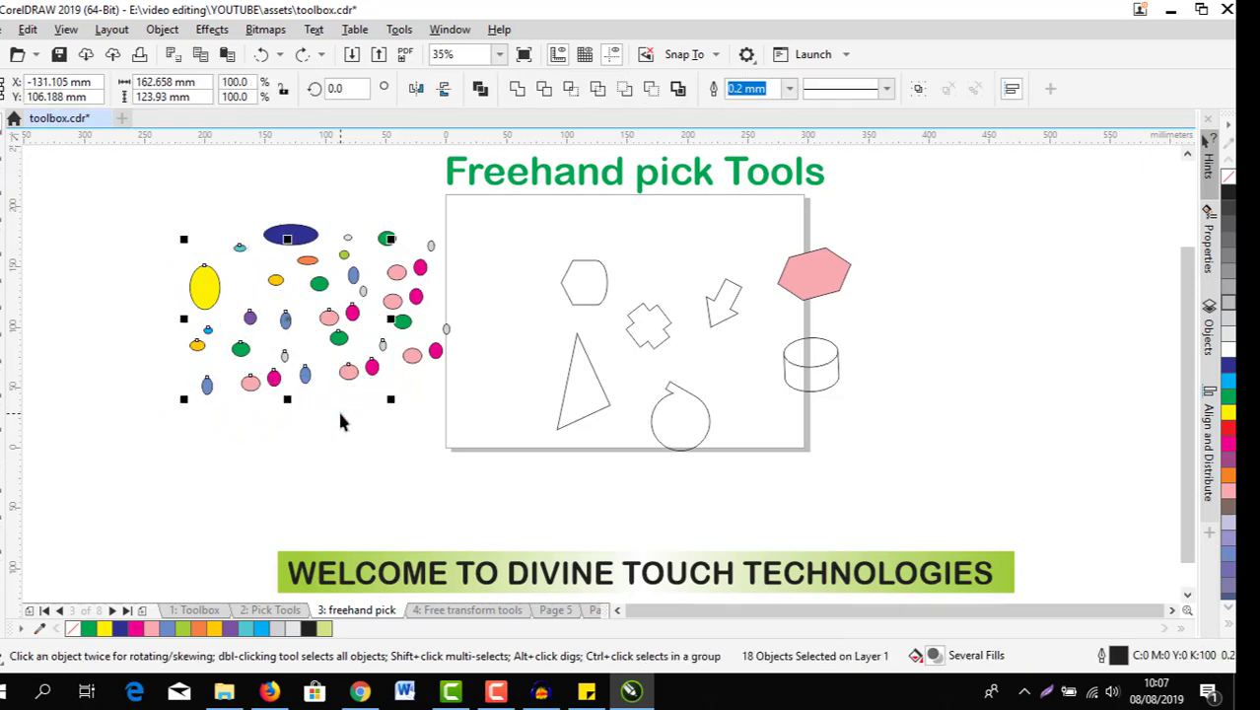
mouse_move(283, 333)
left_mouse_down()
mouse_move(233, 347)
mouse_move(186, 421)
left_mouse_up()
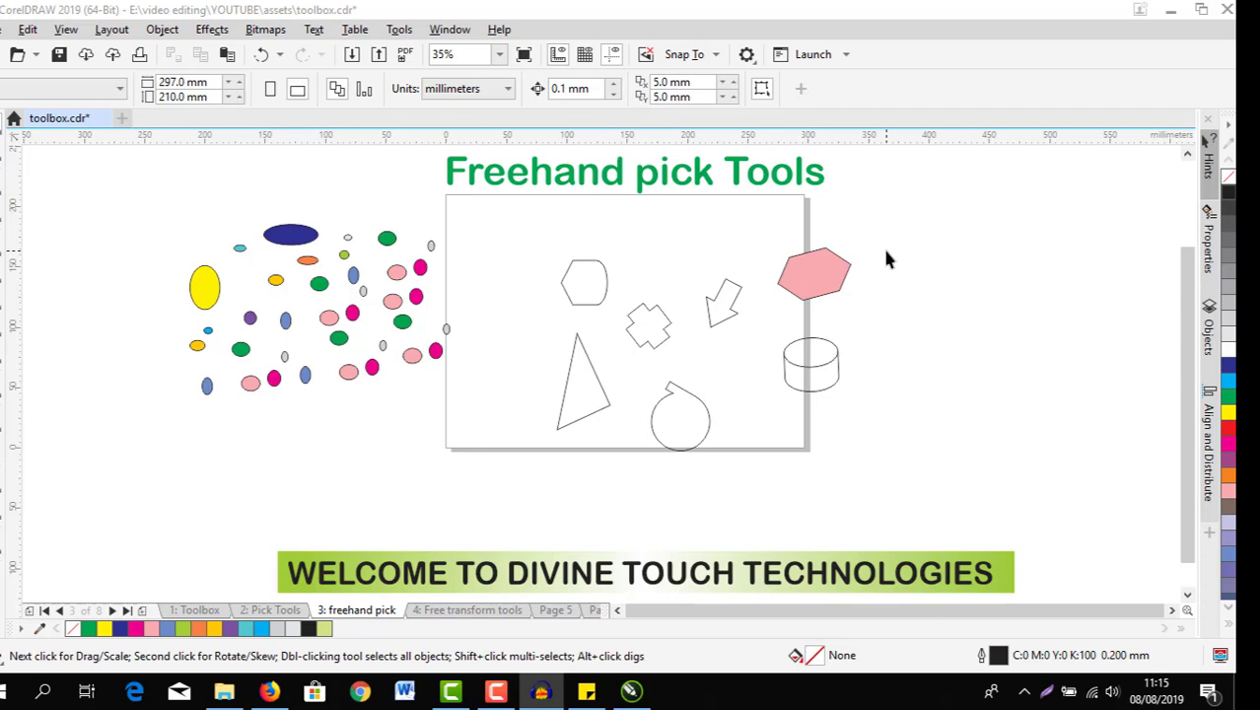
Step: Lasso the pink polygon, separately lasso the arrow, teardrop circle and cylinder, try moving these three off the page, and undo the move
mouse_move(885, 252)
left_mouse_down()
mouse_move(836, 230)
mouse_move(789, 236)
mouse_move(760, 284)
mouse_move(798, 414)
mouse_move(815, 426)
mouse_move(879, 396)
left_mouse_up()
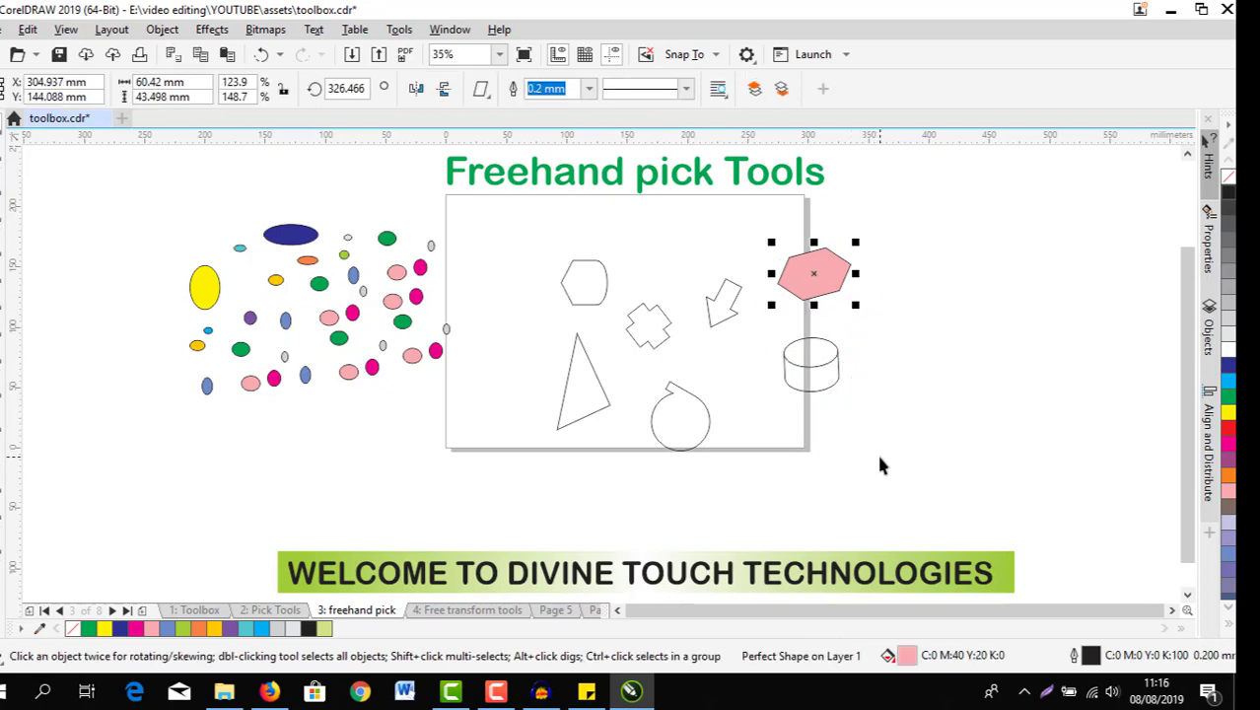
mouse_move(864, 449)
left_mouse_down()
mouse_move(875, 413)
mouse_move(872, 340)
mouse_move(857, 322)
mouse_move(812, 311)
mouse_move(772, 325)
mouse_move(742, 260)
mouse_move(716, 262)
mouse_move(699, 287)
mouse_move(693, 369)
mouse_move(644, 372)
mouse_move(642, 438)
mouse_move(665, 480)
mouse_move(733, 498)
mouse_move(819, 490)
left_mouse_up()
left_click_drag(743, 363, 983, 415)
key("ctrl+z")
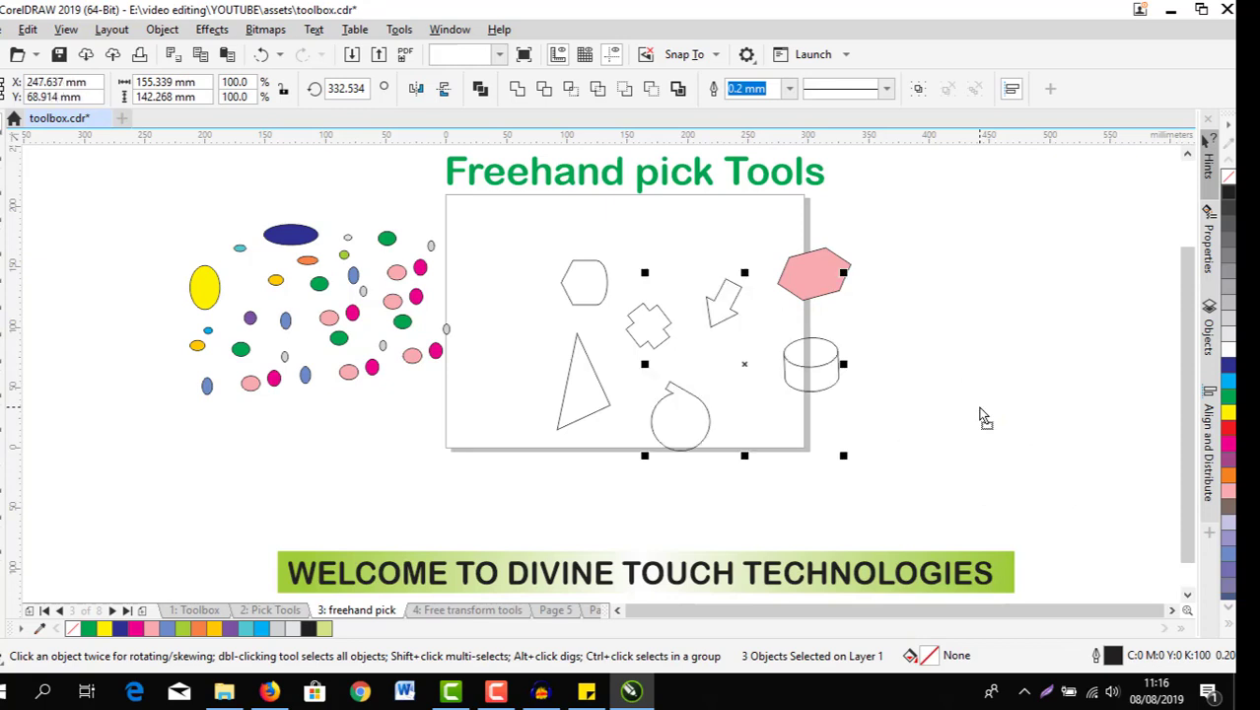
Step: Lasso the six unfilled shapes while leaving out the pink polygon, try moving them down and to the left, and undo the move
left_click(877, 406)
mouse_move(854, 426)
left_mouse_down()
mouse_move(889, 385)
mouse_move(882, 348)
mouse_move(844, 318)
mouse_move(773, 315)
mouse_move(737, 250)
mouse_move(676, 233)
left_mouse_up()
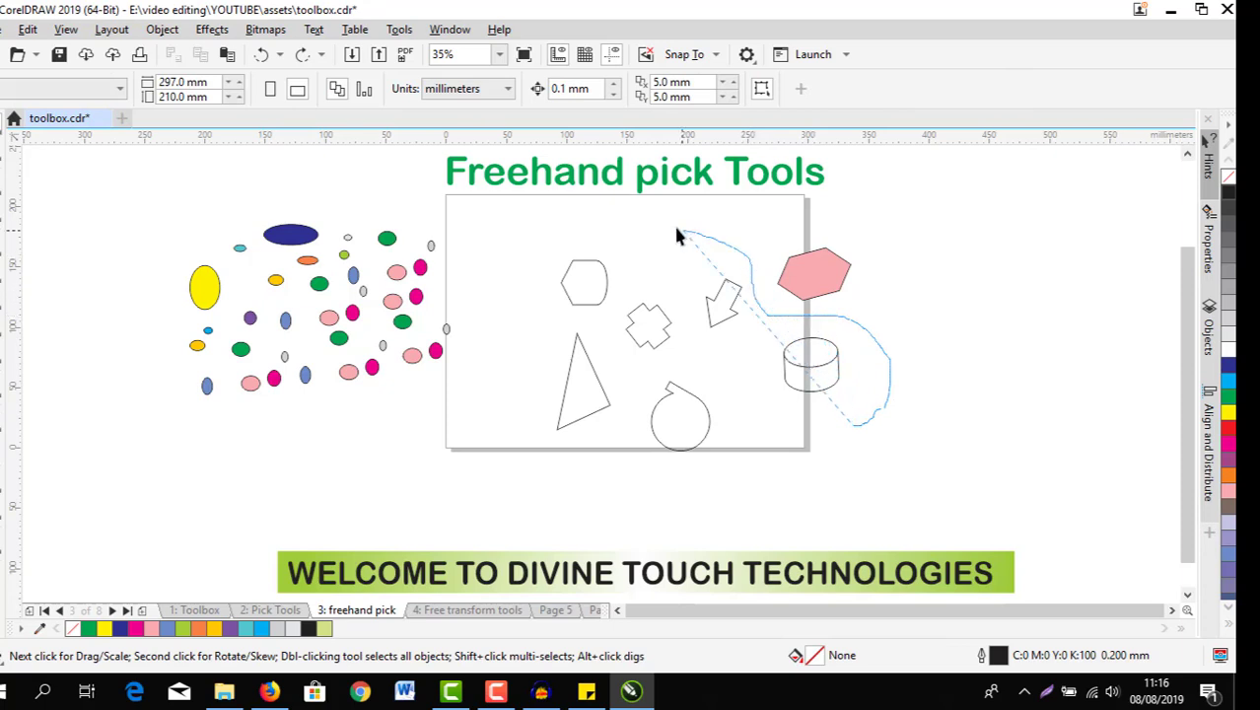
mouse_move(538, 285)
left_mouse_down()
mouse_move(522, 344)
mouse_move(528, 441)
mouse_move(545, 470)
mouse_move(601, 500)
mouse_move(694, 511)
mouse_move(813, 501)
left_mouse_up()
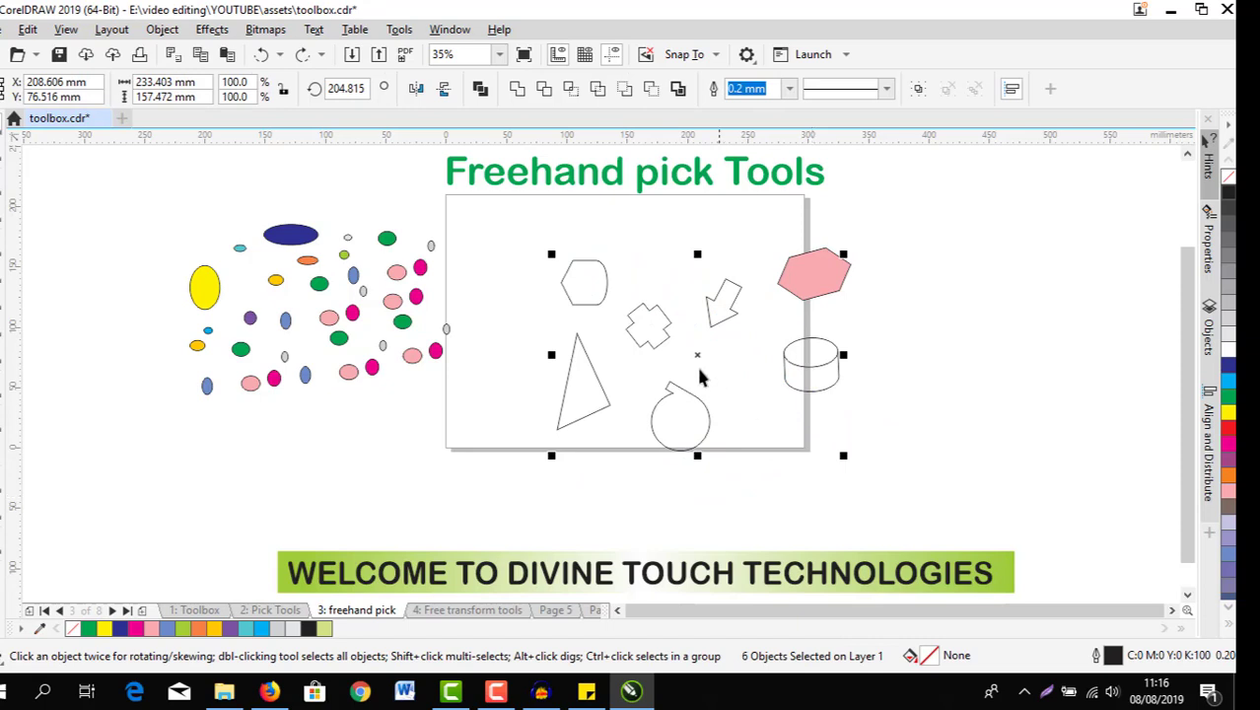
left_click_drag(694, 363, 653, 392)
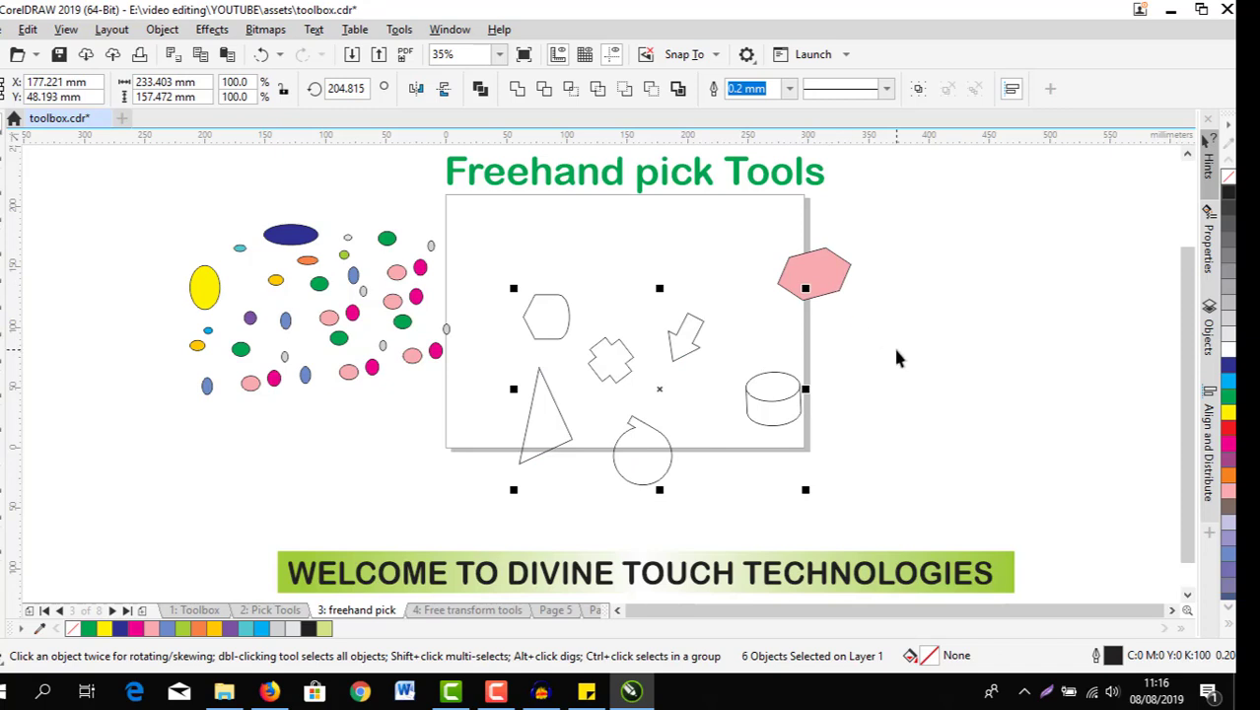
key("ctrl+z")
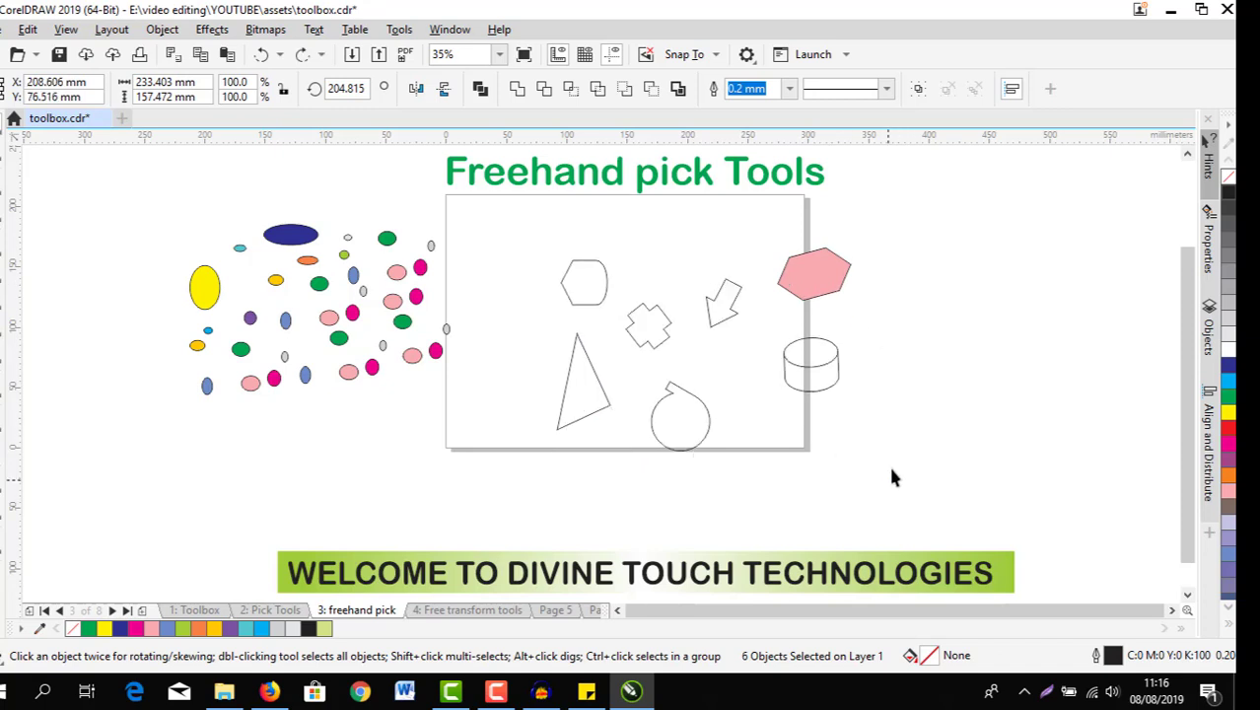
Step: Lasso only the triangle, cross, teardrop circle and cylinder, and move them straight down together
left_click(888, 464)
mouse_move(926, 431)
left_mouse_down()
mouse_move(921, 371)
mouse_move(873, 328)
mouse_move(792, 319)
mouse_move(713, 356)
mouse_move(664, 294)
mouse_move(631, 291)
mouse_move(569, 317)
mouse_move(545, 345)
mouse_move(551, 412)
left_mouse_up()
left_click_drag(602, 485, 824, 516)
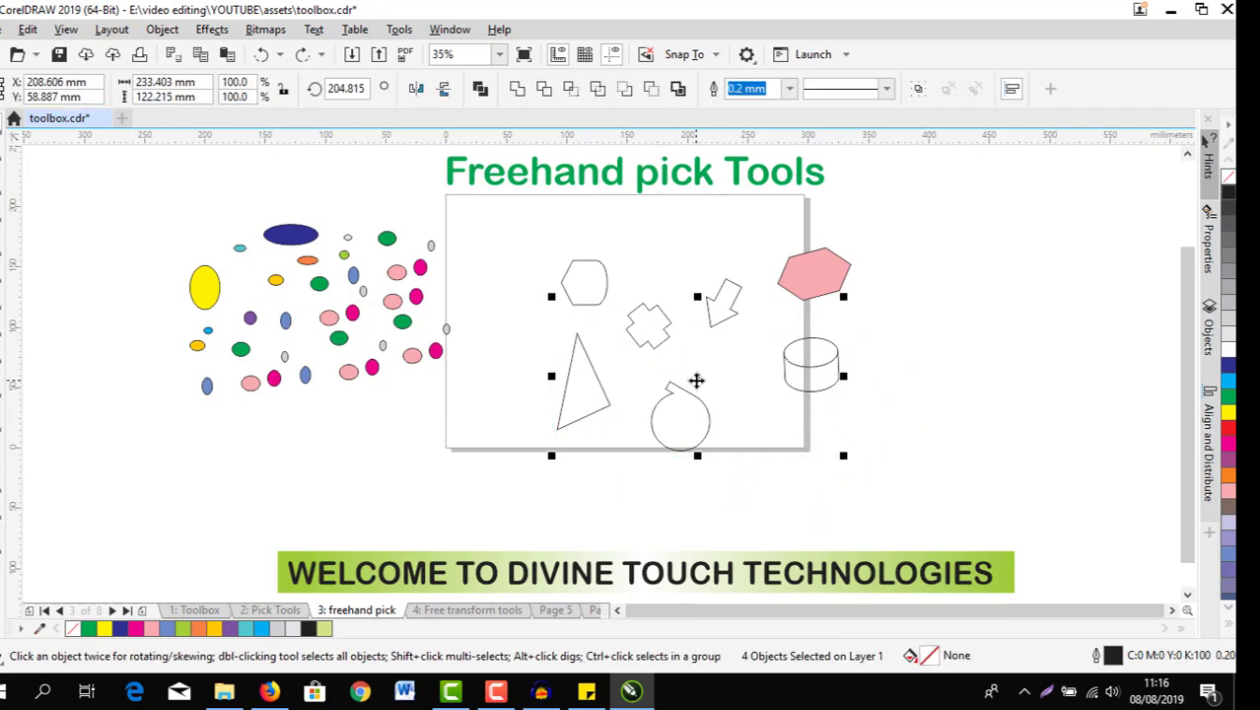
left_click_drag(696, 377, 693, 433)
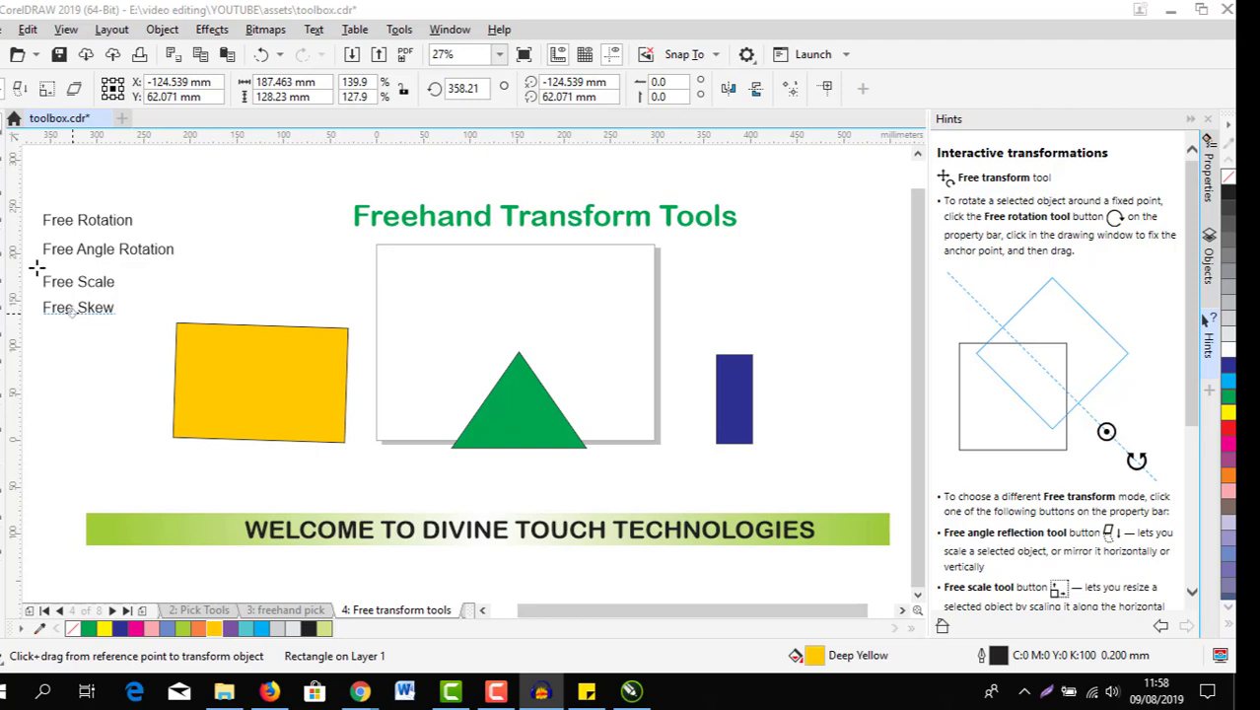
Step: Move the ruler origin on the Free transform tools page to just above and left of the Free Rotation label
left_click_drag(14, 138, 26, 181)
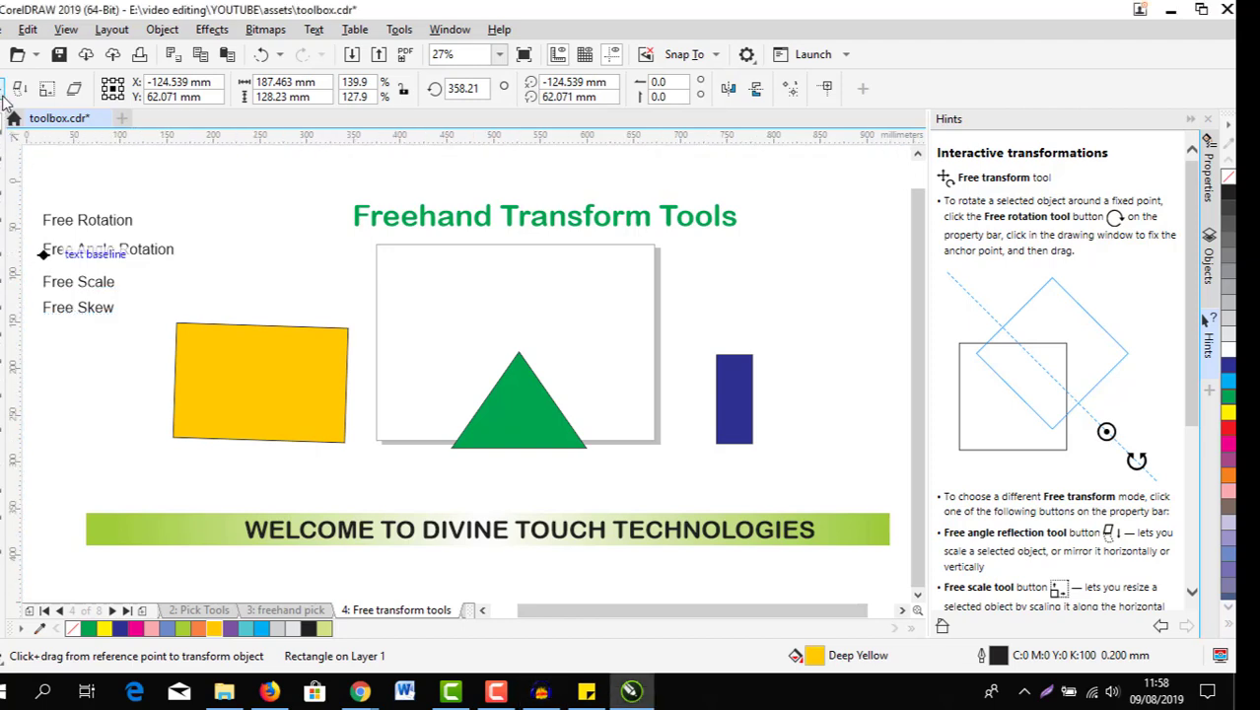